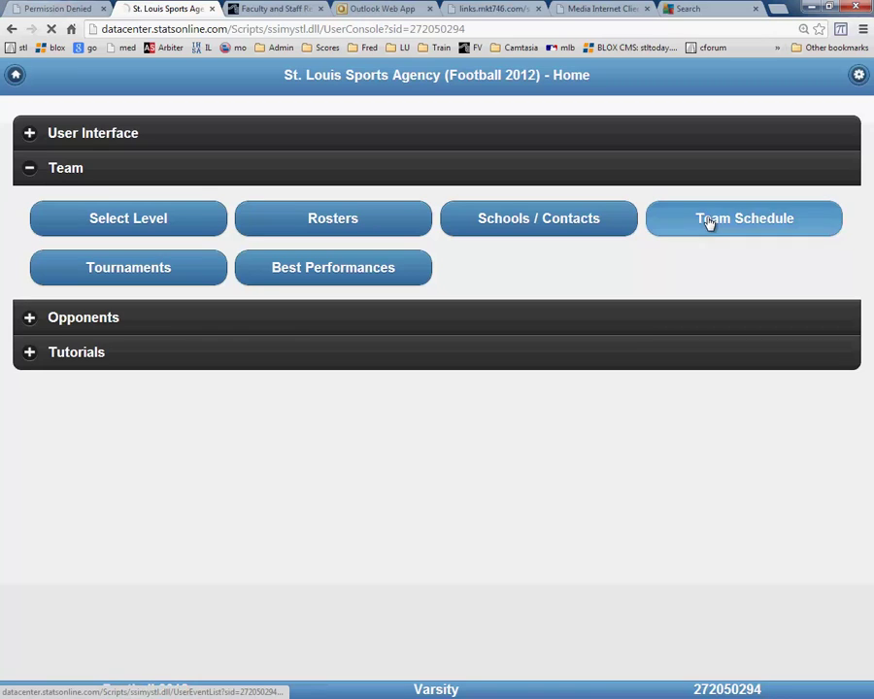
Open the scoring page for the 8/17/2012 Affton vs CBC game from the team schedule.
{"action": "left_click", "coordinate": [709, 222]}
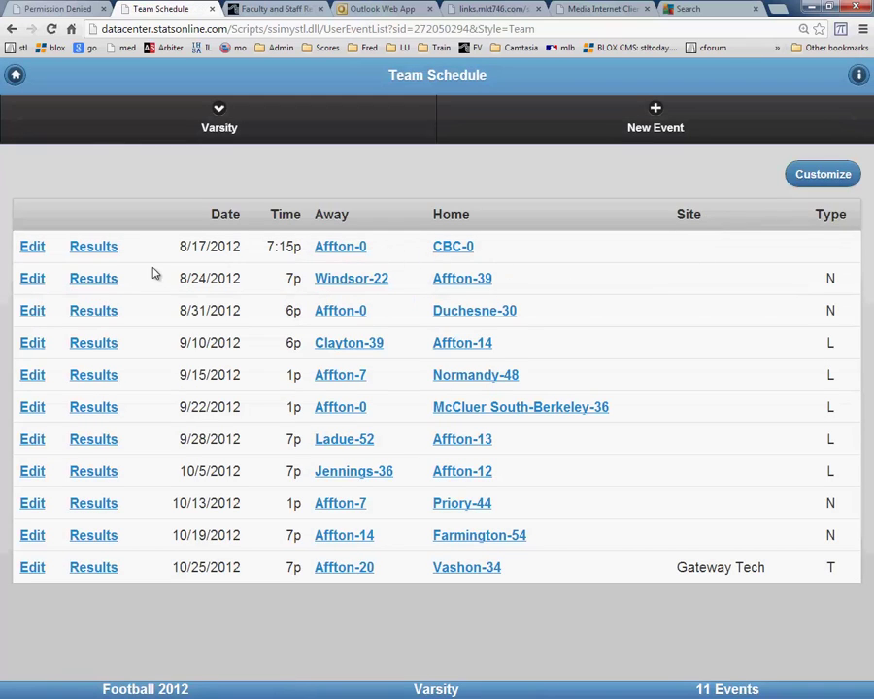
{"action": "left_click", "coordinate": [93, 248]}
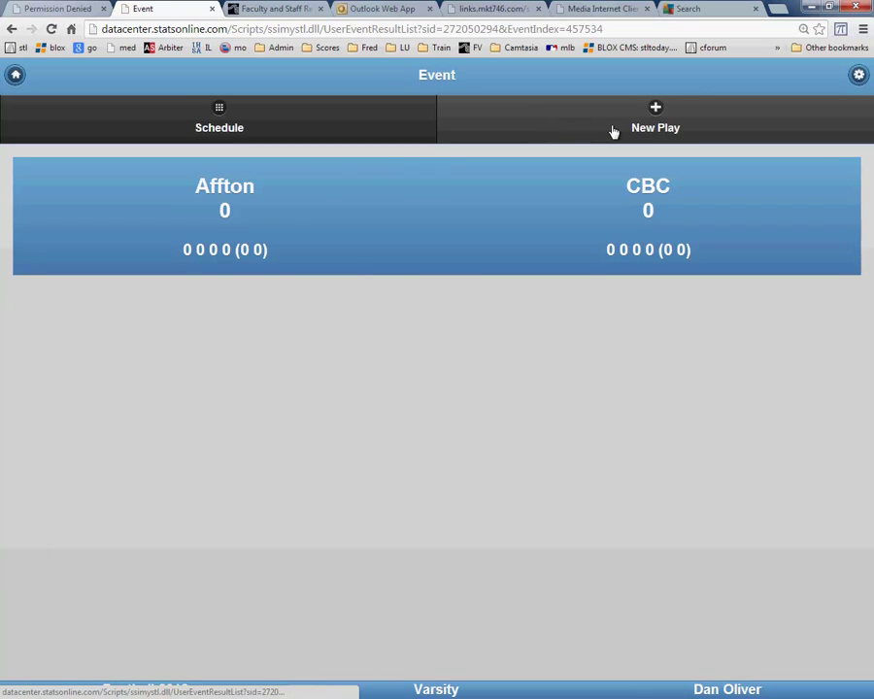
Start a new scoring play to bring up the Affton or CBC team choice.
{"action": "left_click", "coordinate": [670, 133]}
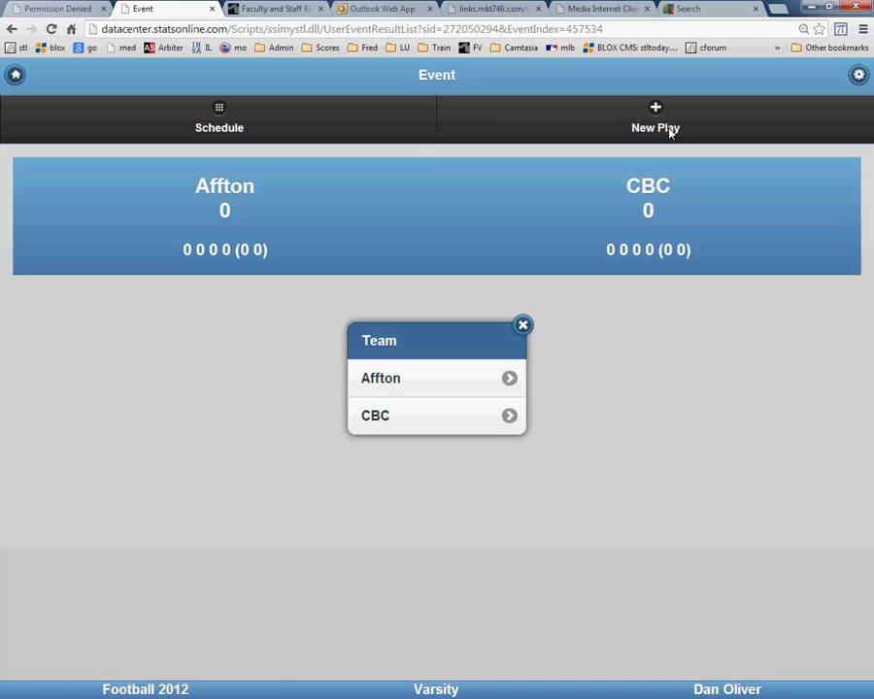
Make it an Affton play at 10:00 of the first quarter.
{"action": "left_click", "coordinate": [402, 387]}
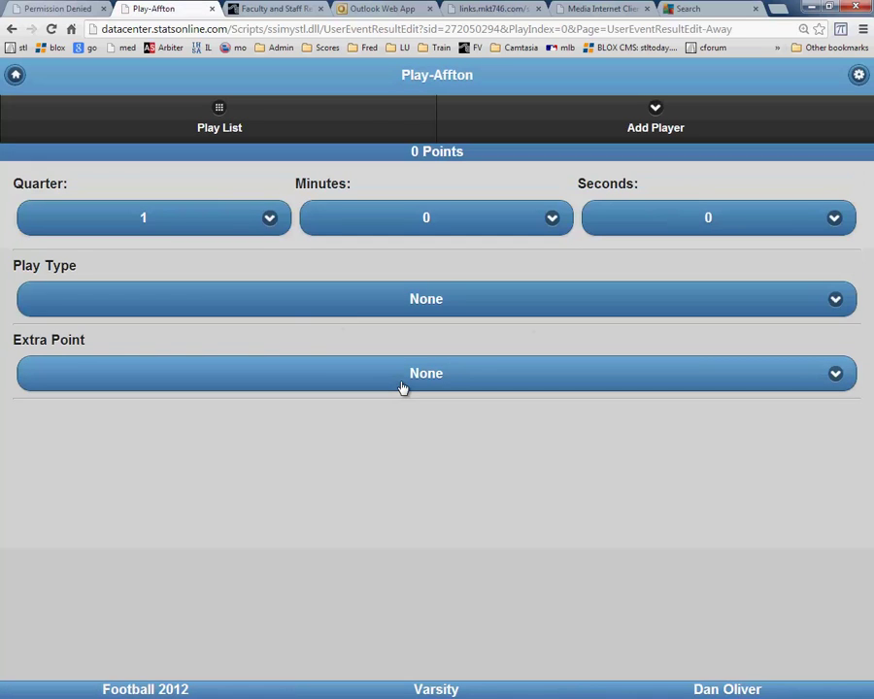
{"action": "left_click", "coordinate": [269, 218]}
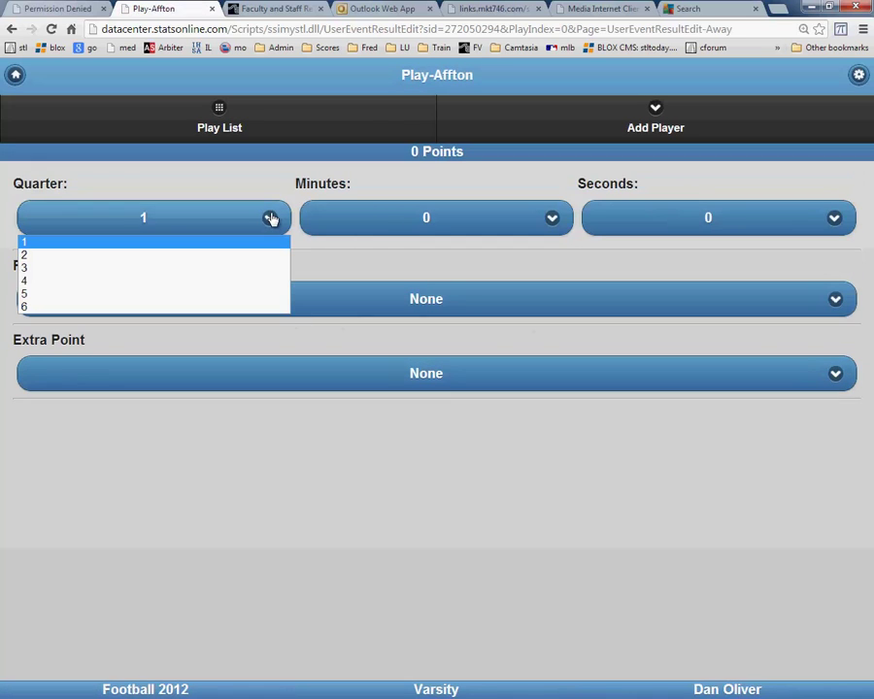
{"action": "left_click", "coordinate": [146, 244]}
{"action": "left_click", "coordinate": [552, 220]}
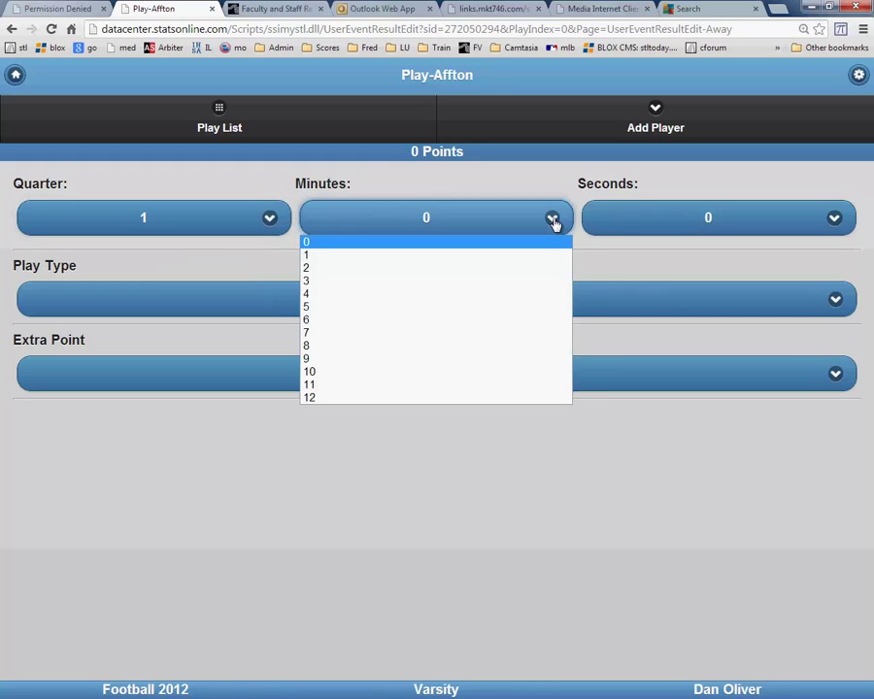
{"action": "left_click", "coordinate": [441, 377]}
{"action": "left_click", "coordinate": [796, 219]}
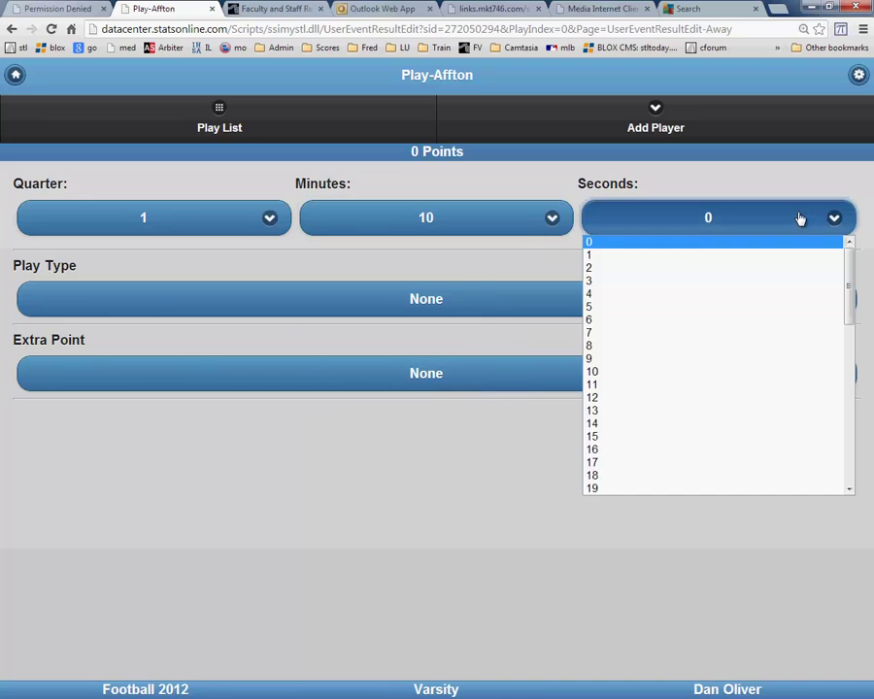
{"action": "left_click", "coordinate": [689, 247]}
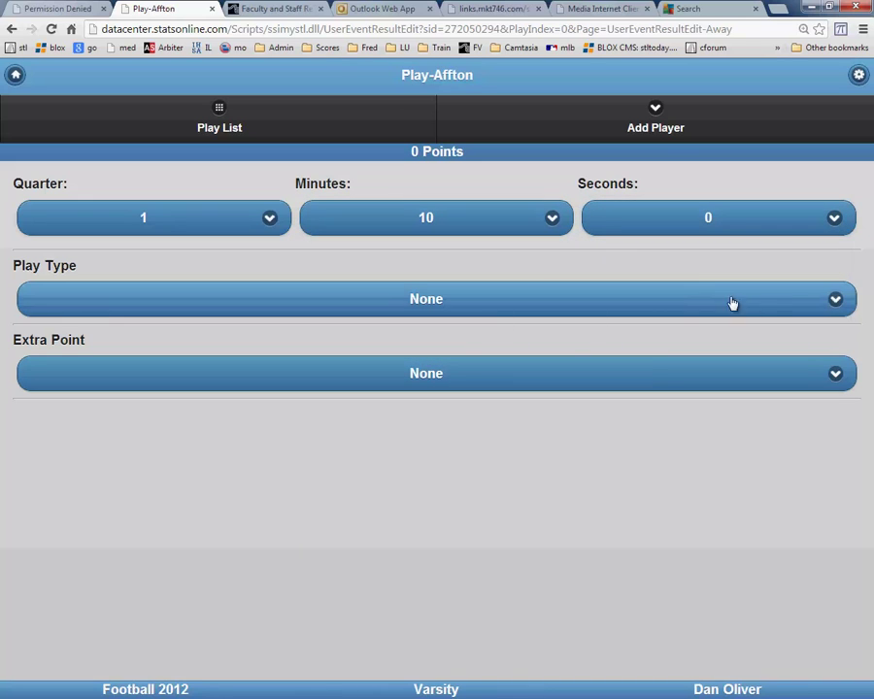
Record it as an 82-yard Kickoff Return by #80 with the extra-point kick failed.
{"action": "left_click", "coordinate": [833, 301]}
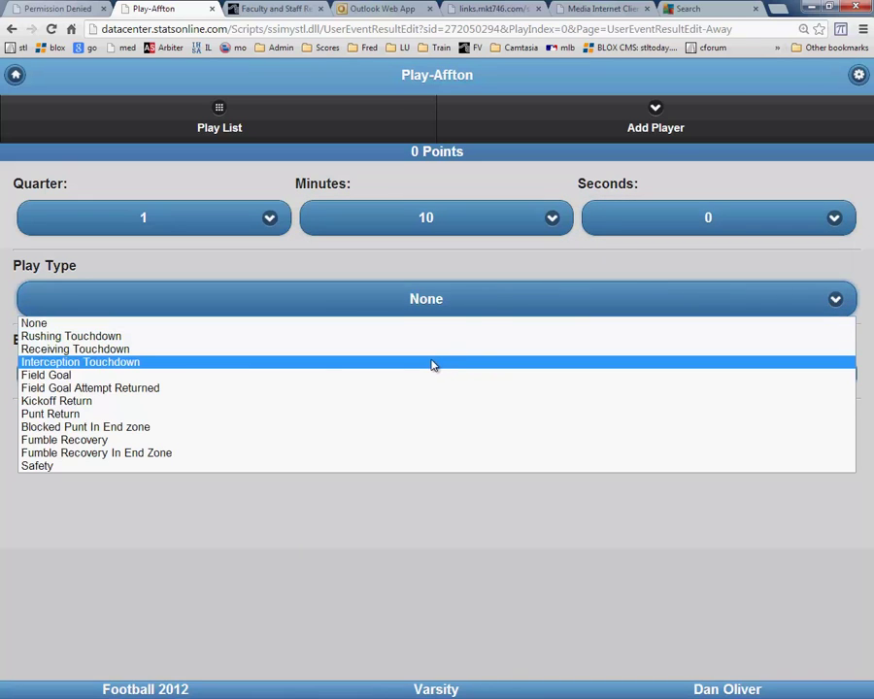
{"action": "left_click", "coordinate": [134, 405]}
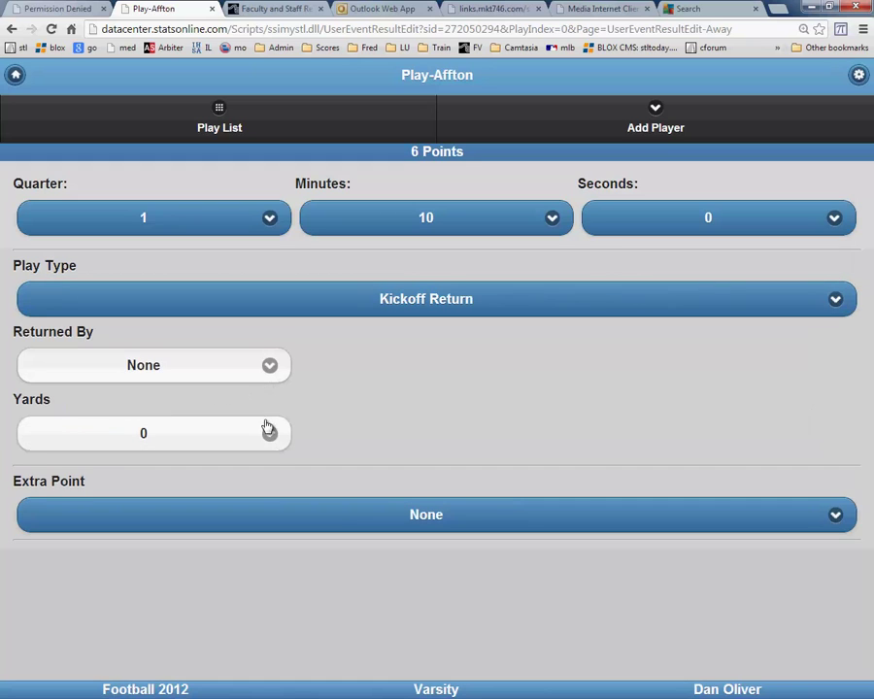
{"action": "left_click", "coordinate": [267, 366]}
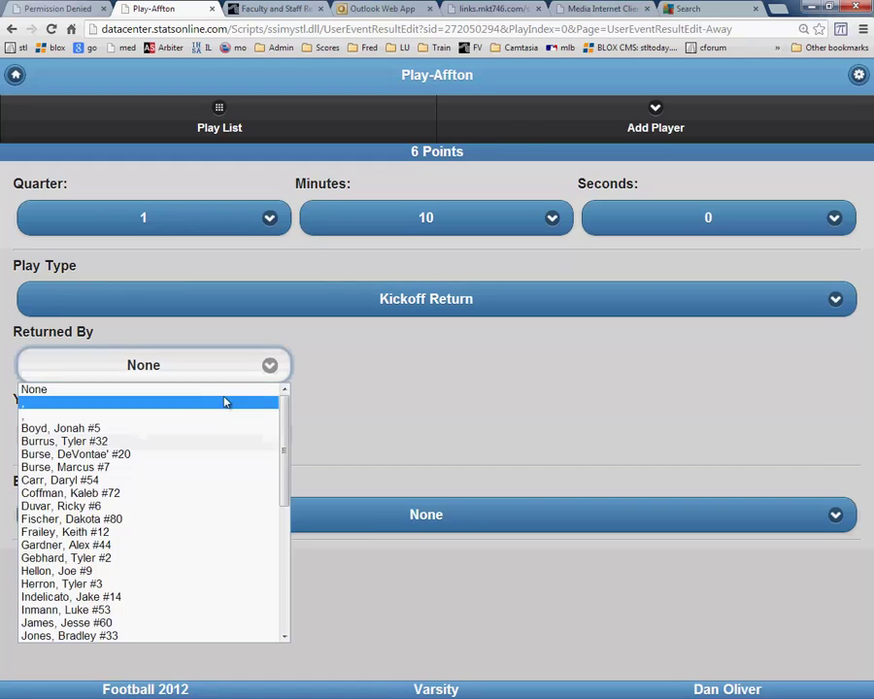
{"action": "left_click", "coordinate": [153, 522]}
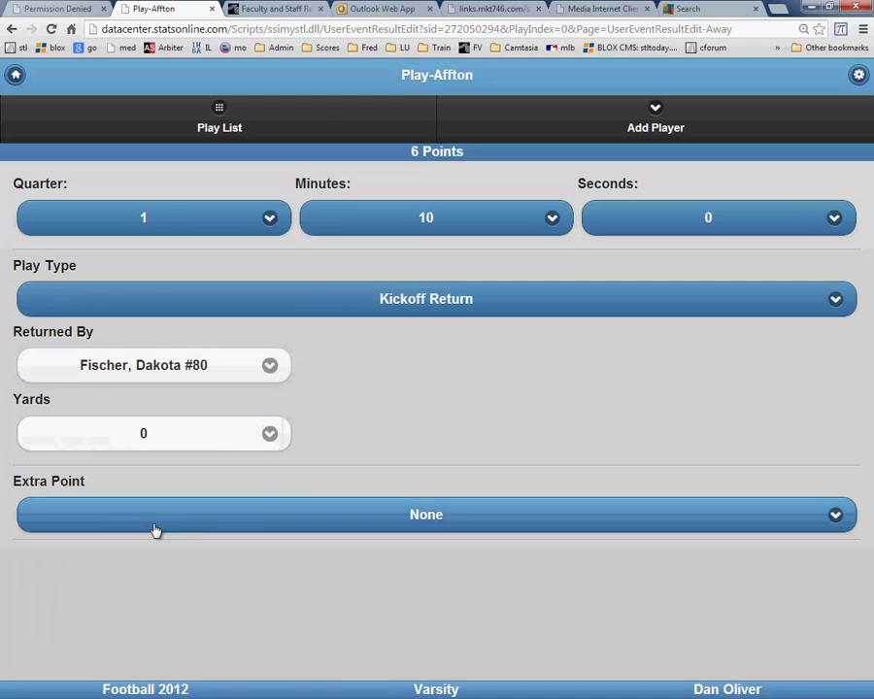
{"action": "left_click", "coordinate": [268, 434]}
{"action": "scroll", "coordinate": [192, 355], "scroll_direction": "down", "scroll_amount": 10}
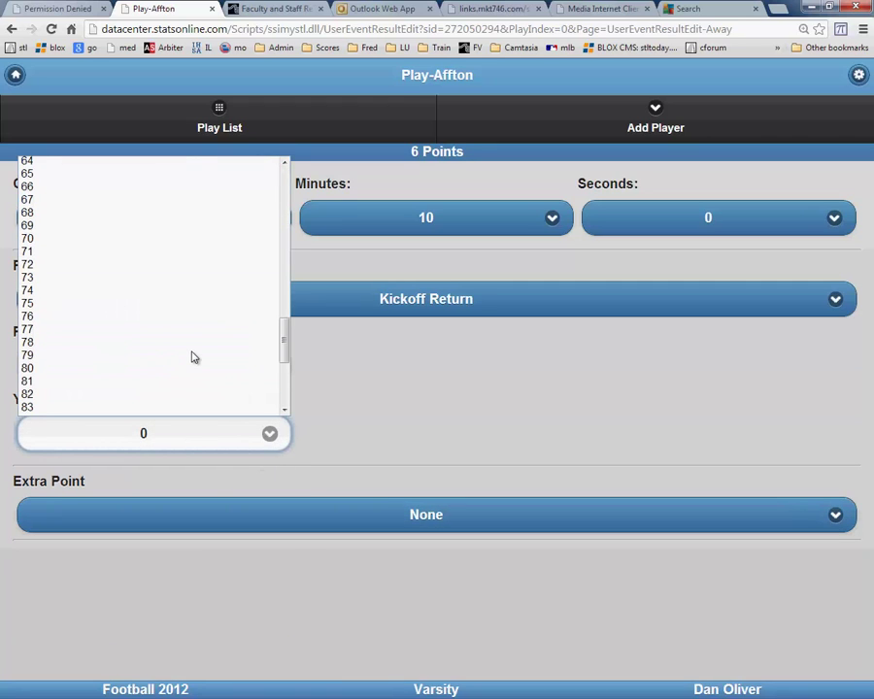
{"action": "left_click", "coordinate": [104, 394]}
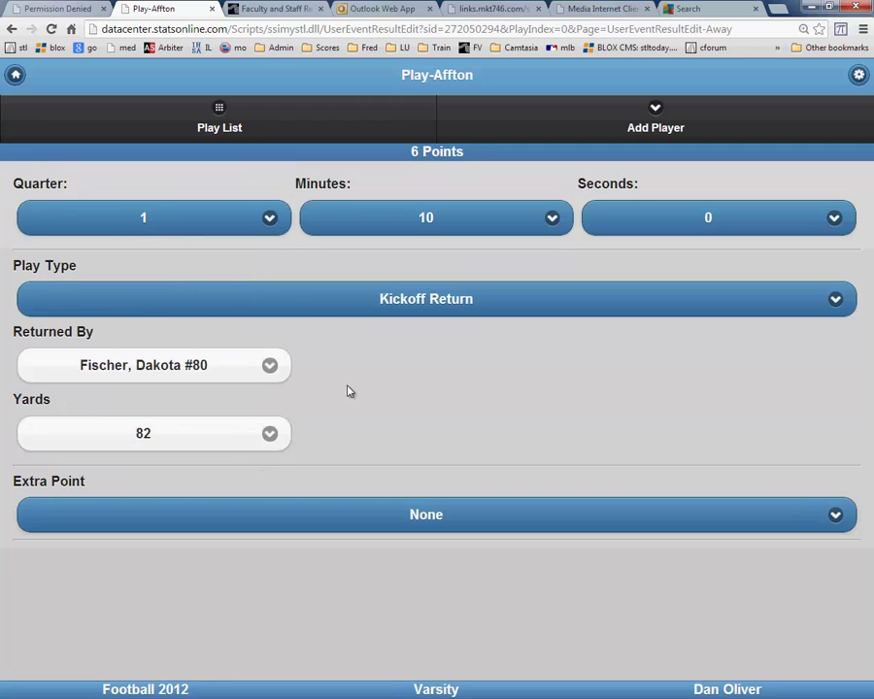
{"action": "left_click", "coordinate": [833, 514]}
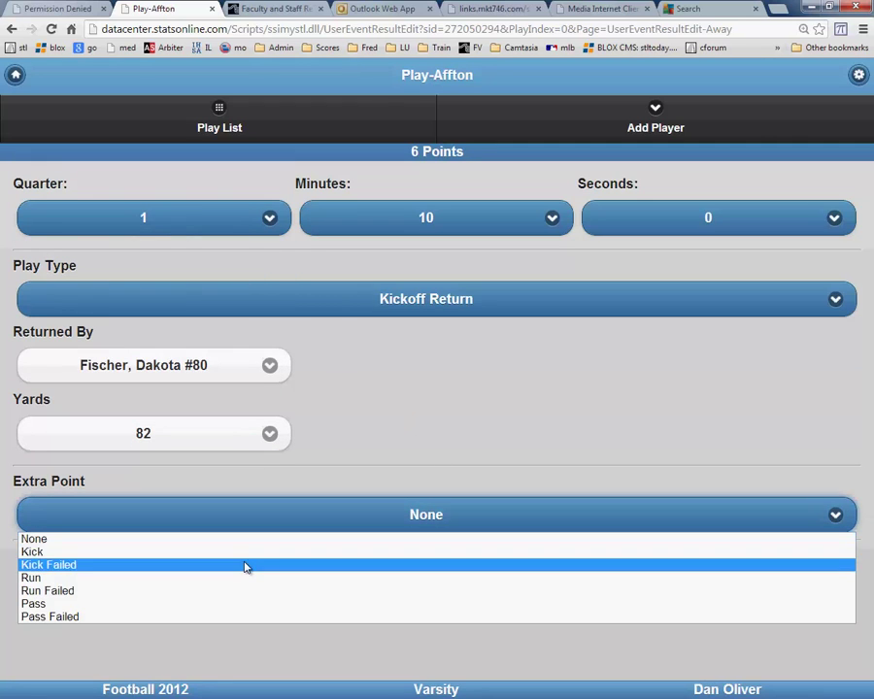
{"action": "left_click", "coordinate": [246, 567]}
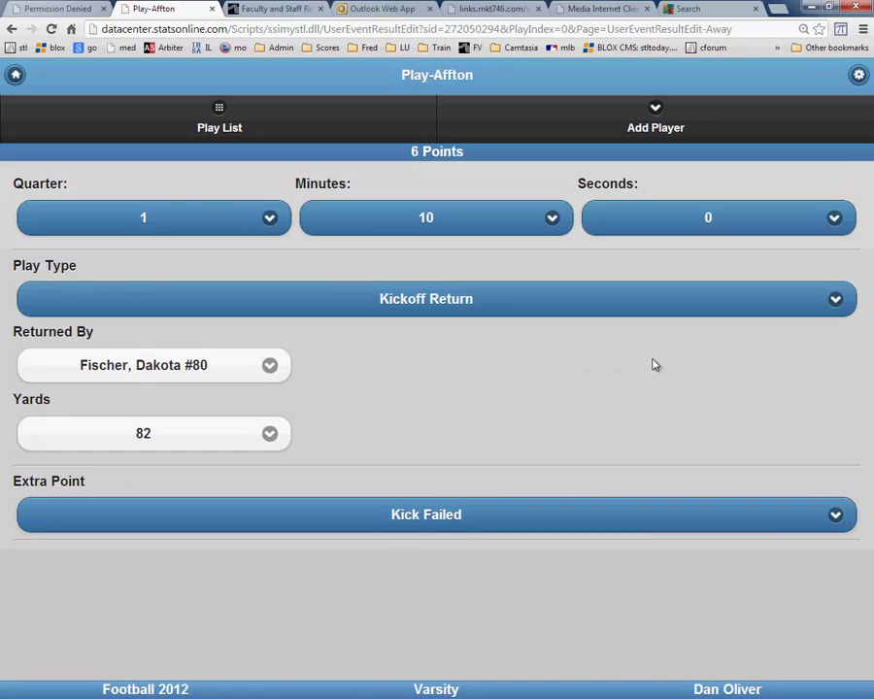
{"action": "left_click", "coordinate": [225, 132]}
Save the kickoff return to the play list and begin another Affton scoring play.
{"action": "left_click", "coordinate": [225, 132]}
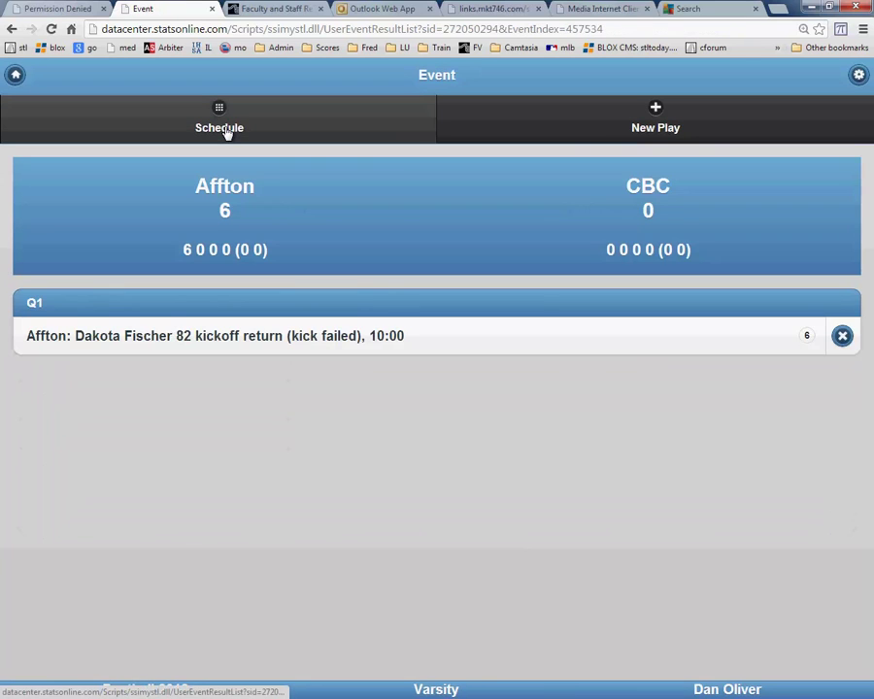
{"action": "left_click", "coordinate": [665, 136]}
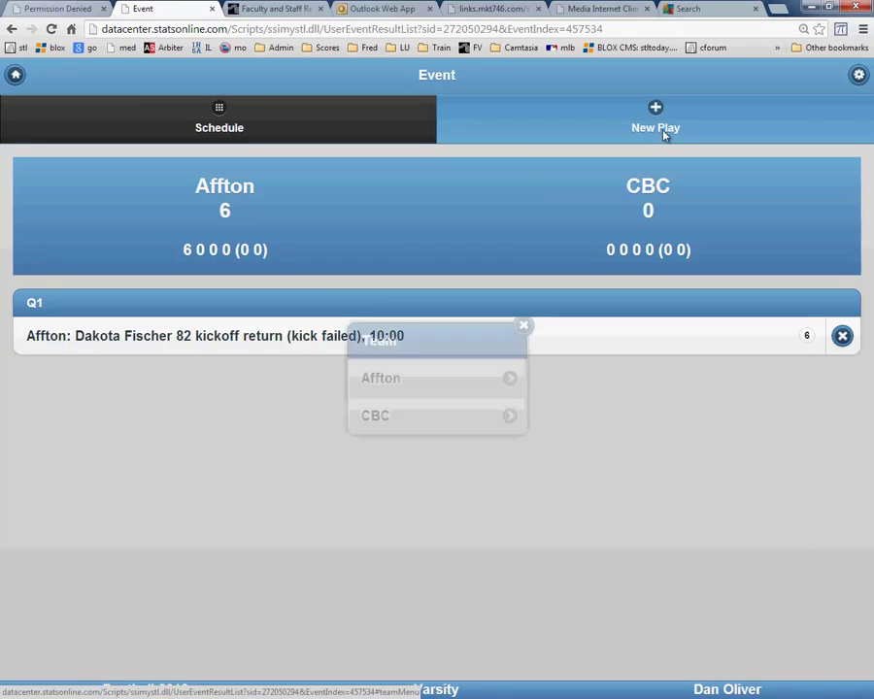
{"action": "left_click", "coordinate": [409, 380]}
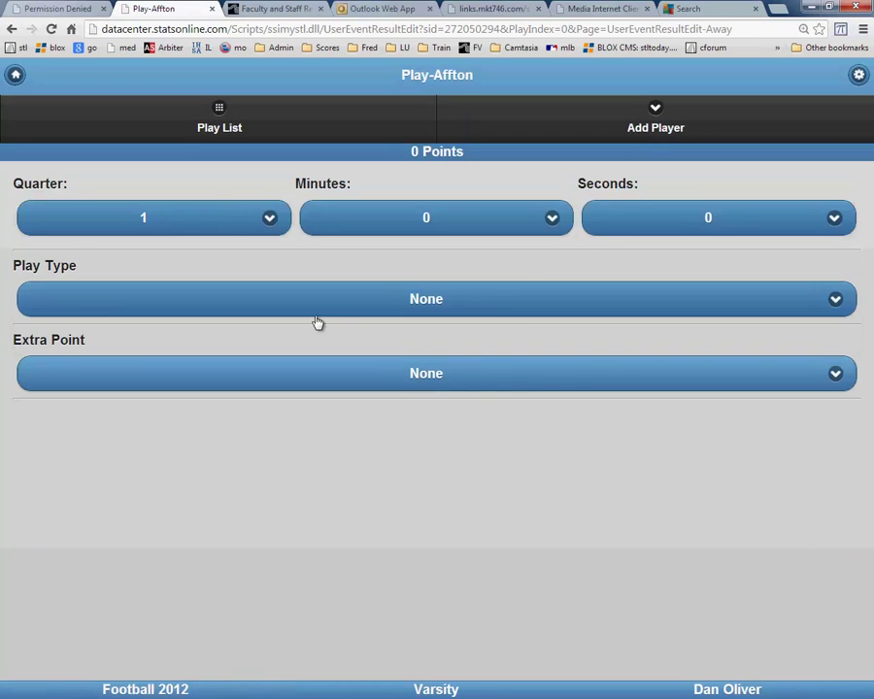
Set the play's game clock to first quarter, 9:10.
{"action": "left_click", "coordinate": [264, 219]}
{"action": "left_click", "coordinate": [141, 243]}
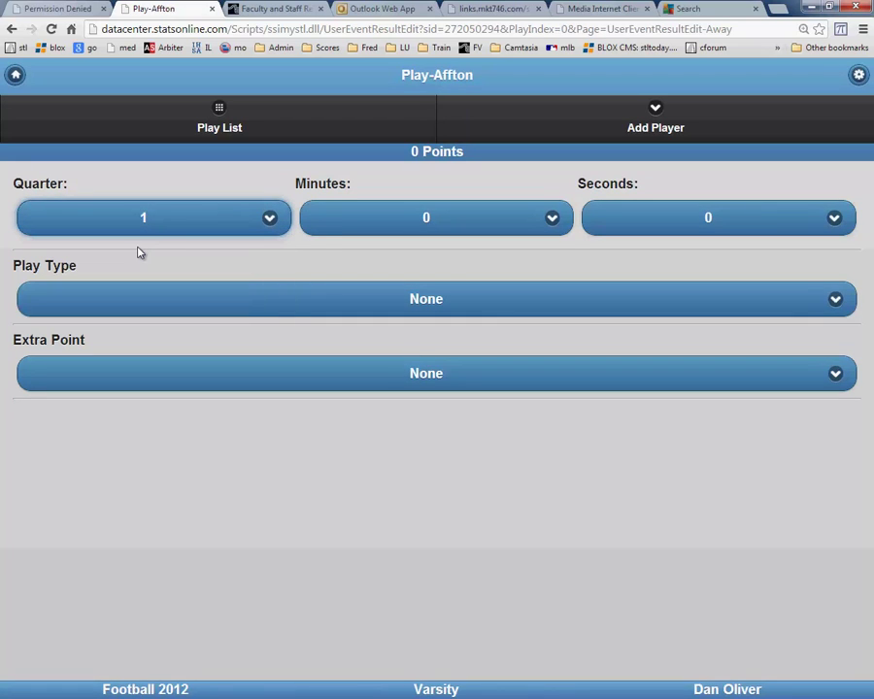
{"action": "left_click", "coordinate": [552, 221]}
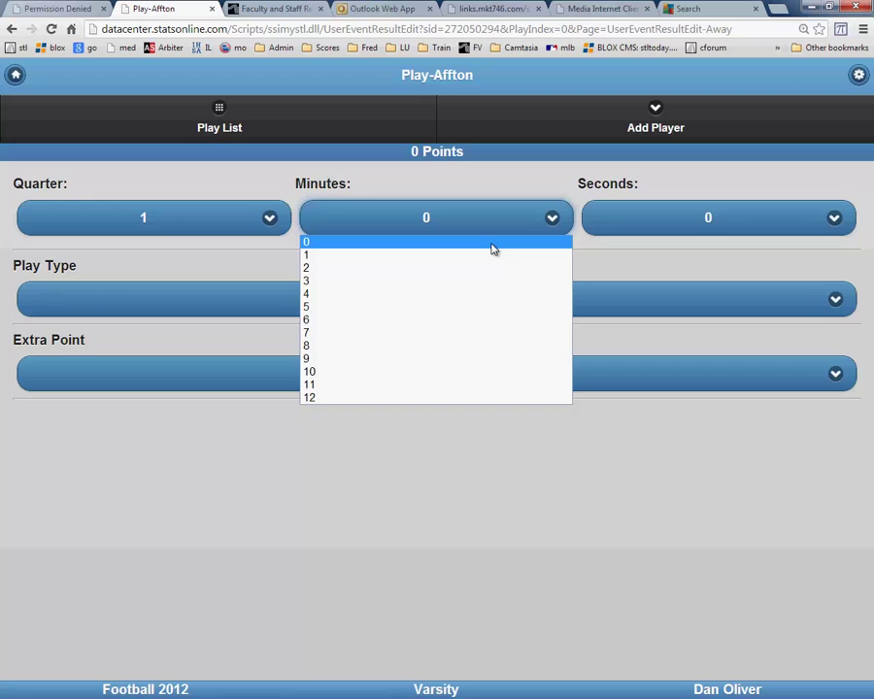
{"action": "left_click", "coordinate": [423, 360]}
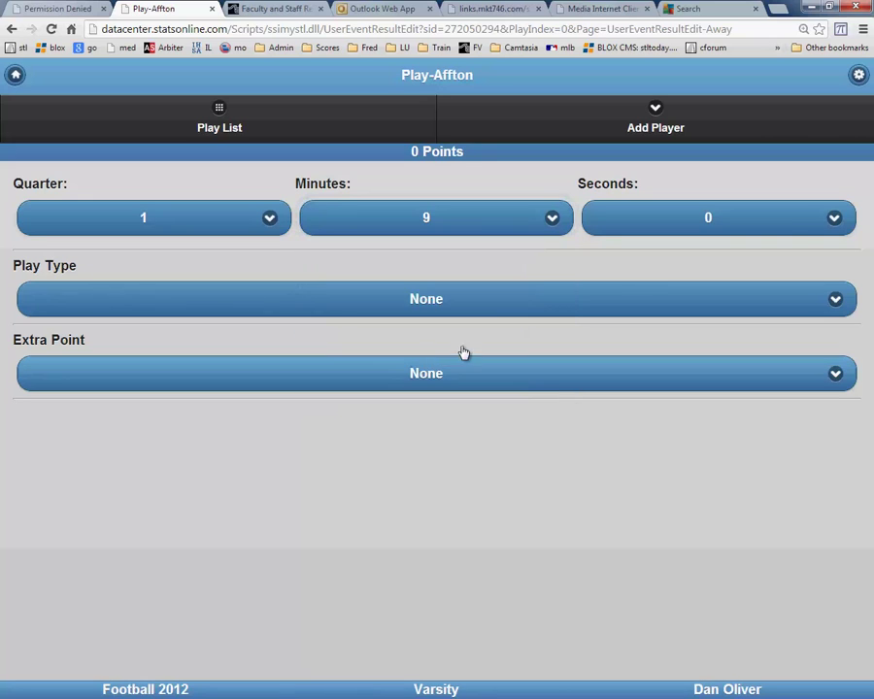
{"action": "left_click", "coordinate": [823, 226]}
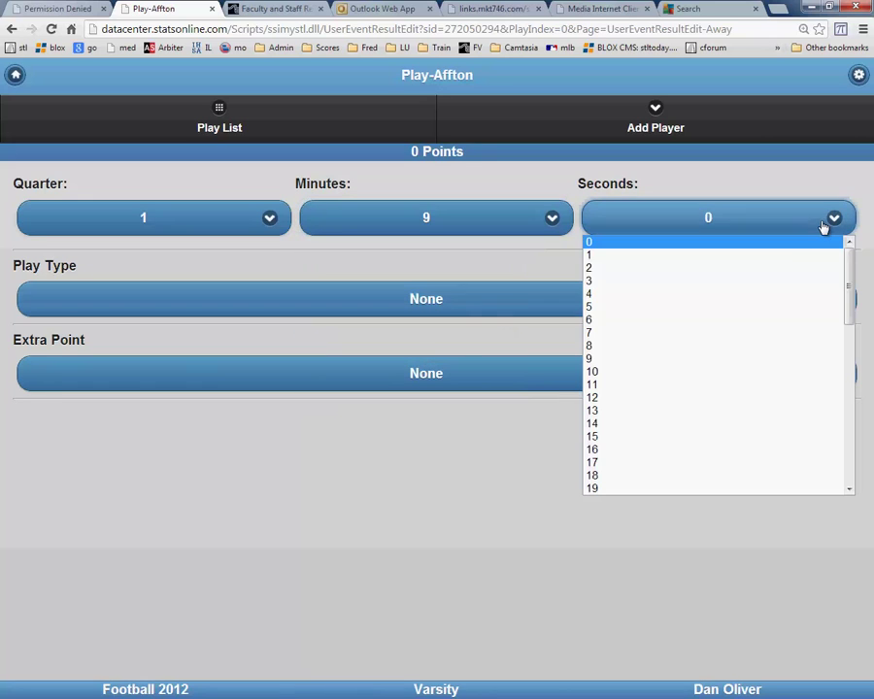
{"action": "left_click", "coordinate": [636, 369]}
Make it a 78-yard Field Goal Attempt Returned by #5, extra-point kick failed.
{"action": "left_click", "coordinate": [624, 307]}
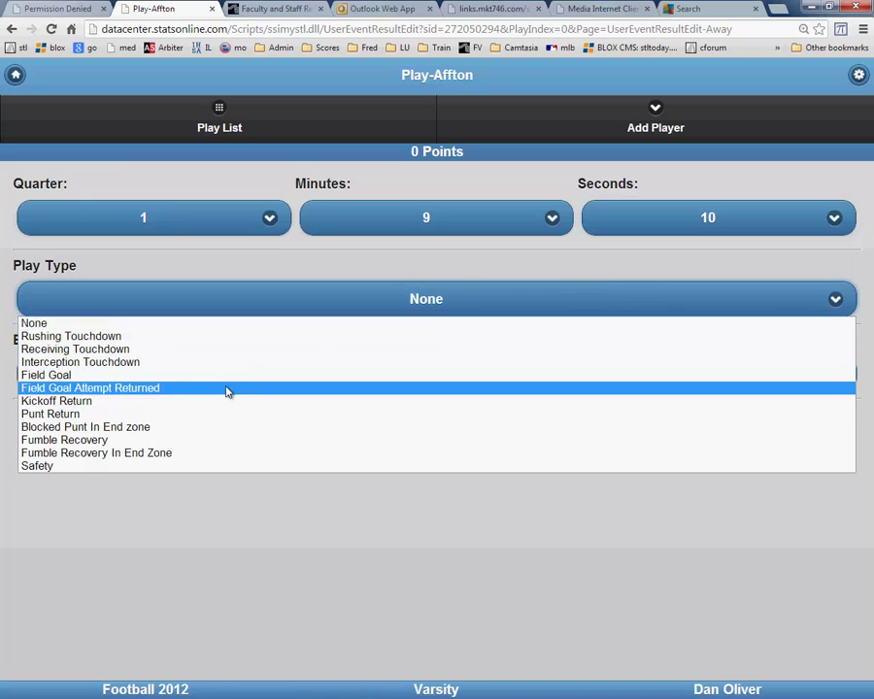
{"action": "left_click", "coordinate": [214, 389]}
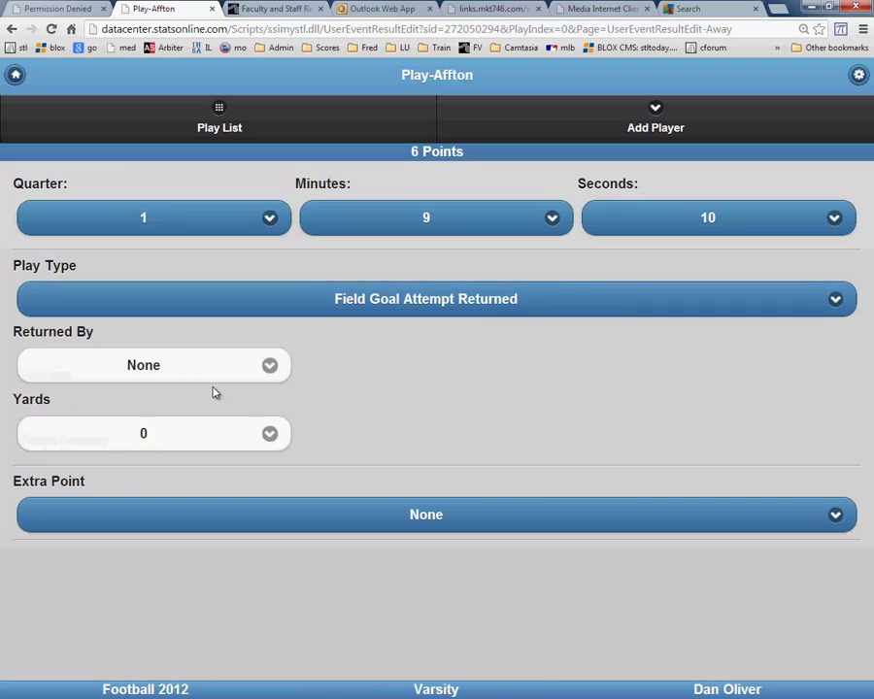
{"action": "left_click", "coordinate": [273, 371]}
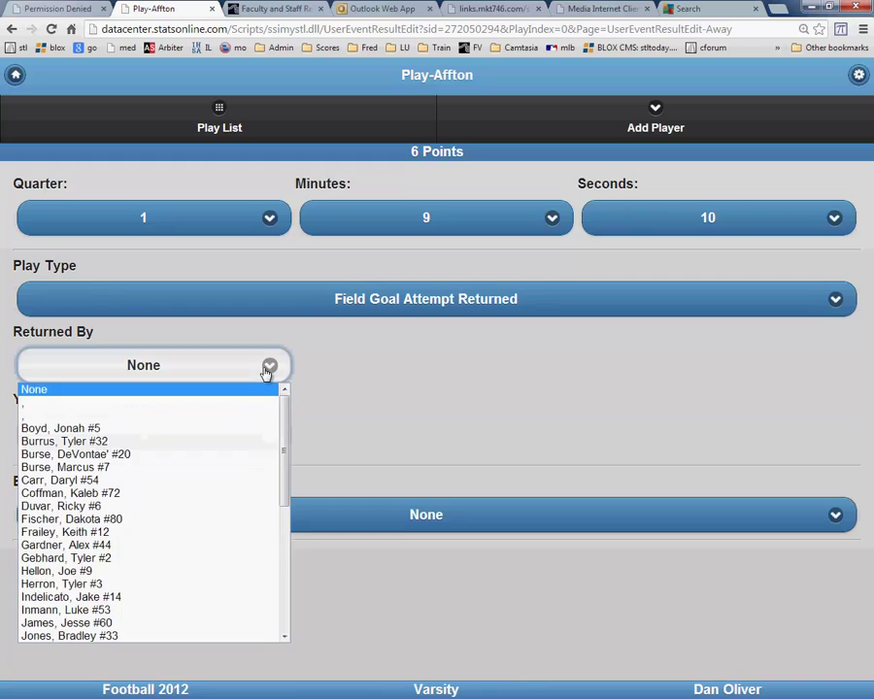
{"action": "left_click", "coordinate": [209, 432]}
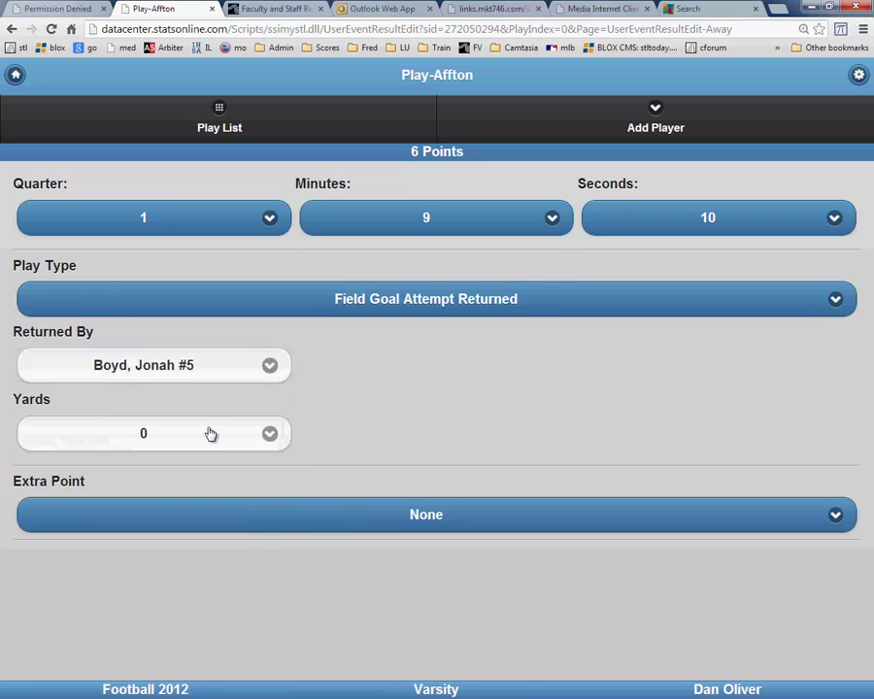
{"action": "left_click", "coordinate": [264, 434]}
{"action": "scroll", "coordinate": [228, 392], "scroll_direction": "down", "scroll_amount": 15}
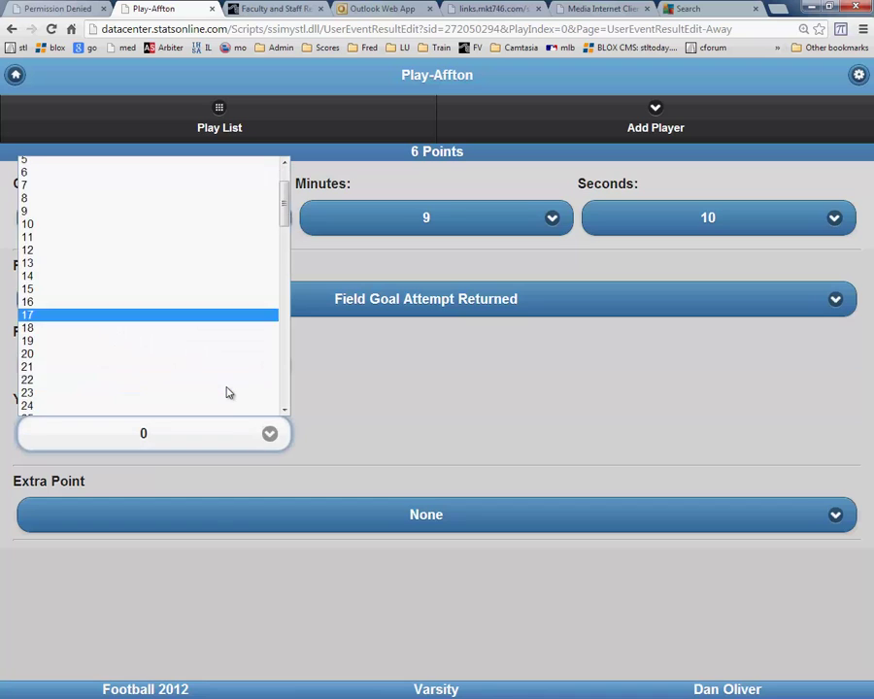
{"action": "left_click", "coordinate": [173, 409]}
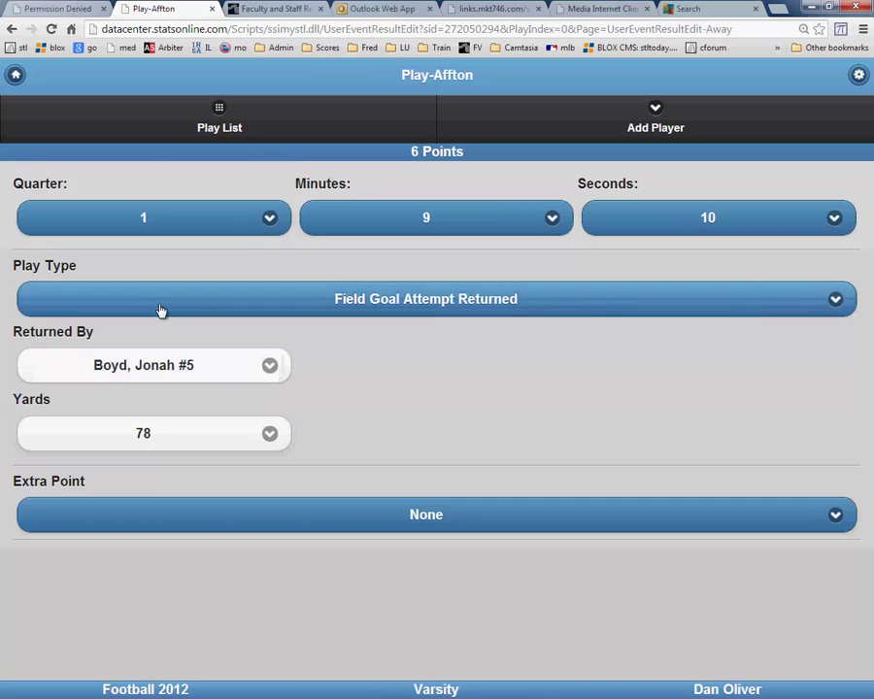
{"action": "left_click", "coordinate": [833, 514]}
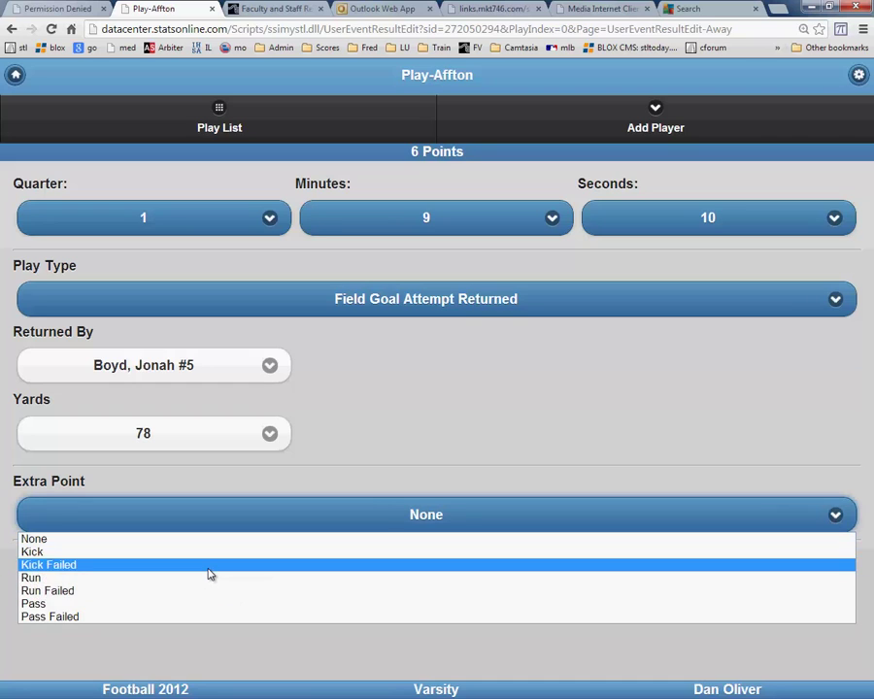
{"action": "left_click", "coordinate": [208, 566]}
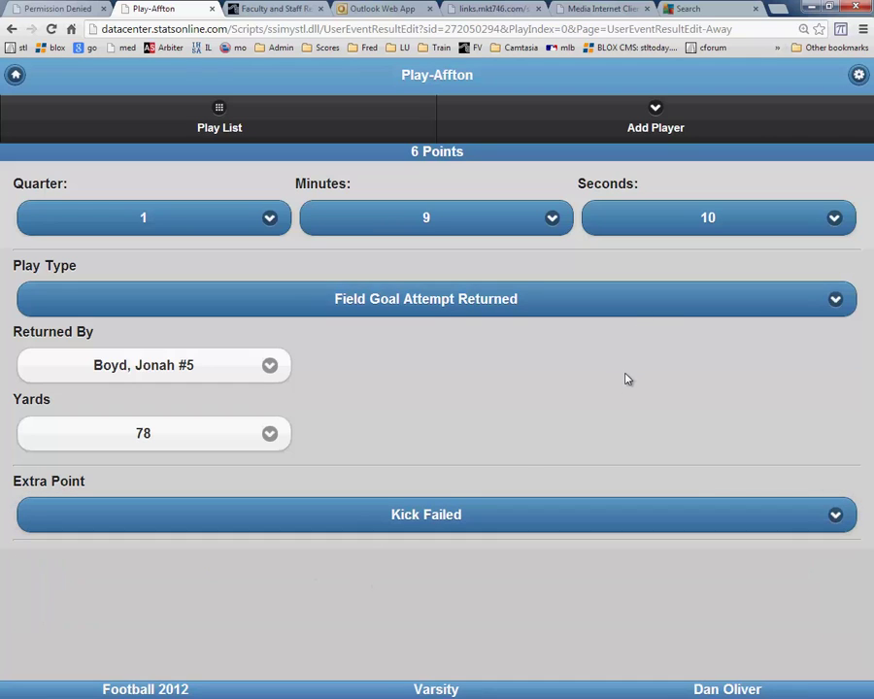
Save the Affton field-goal return and begin a new CBC scoring play.
{"action": "left_click", "coordinate": [213, 128]}
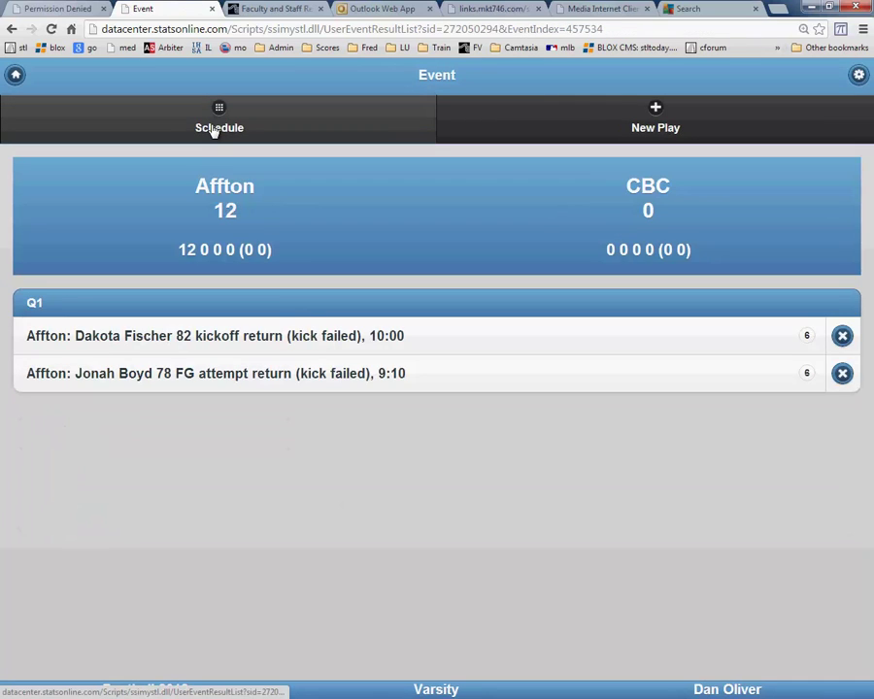
{"action": "left_click", "coordinate": [664, 129]}
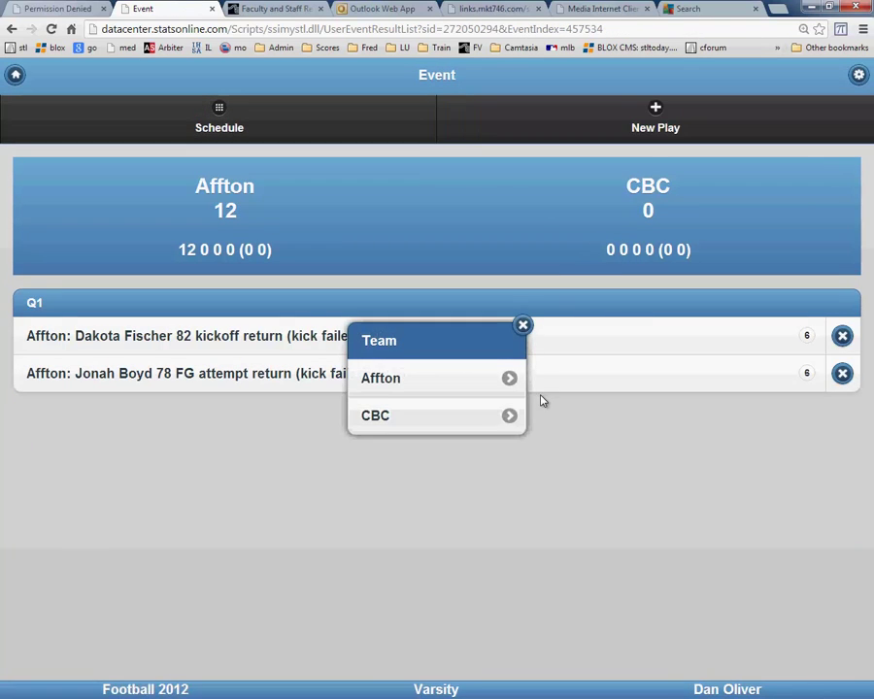
{"action": "left_click", "coordinate": [402, 422]}
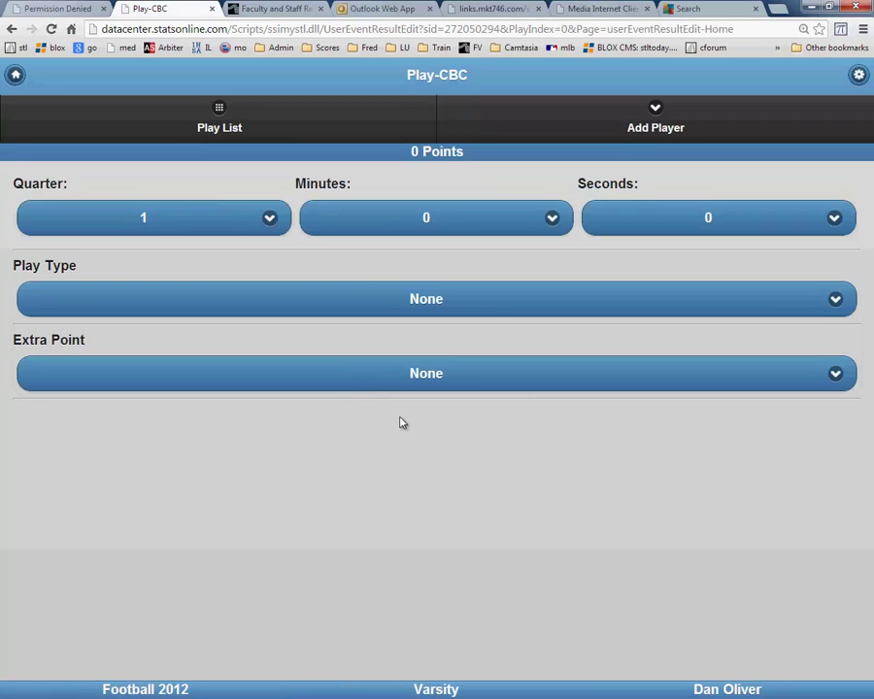
Set the CBC play's clock to first quarter, 5:05.
{"action": "left_click", "coordinate": [268, 219]}
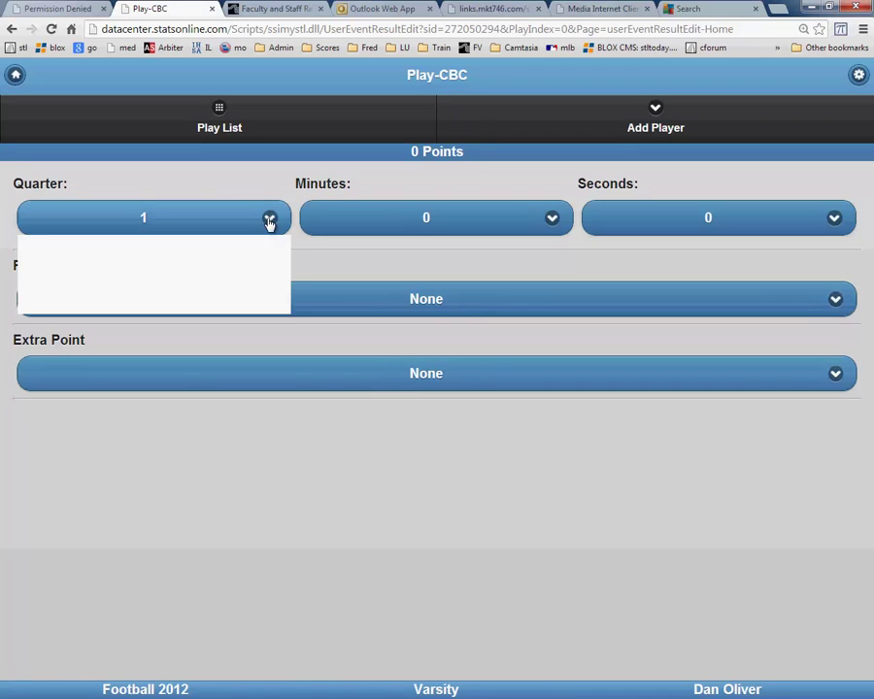
{"action": "left_click", "coordinate": [215, 242]}
{"action": "left_click", "coordinate": [546, 220]}
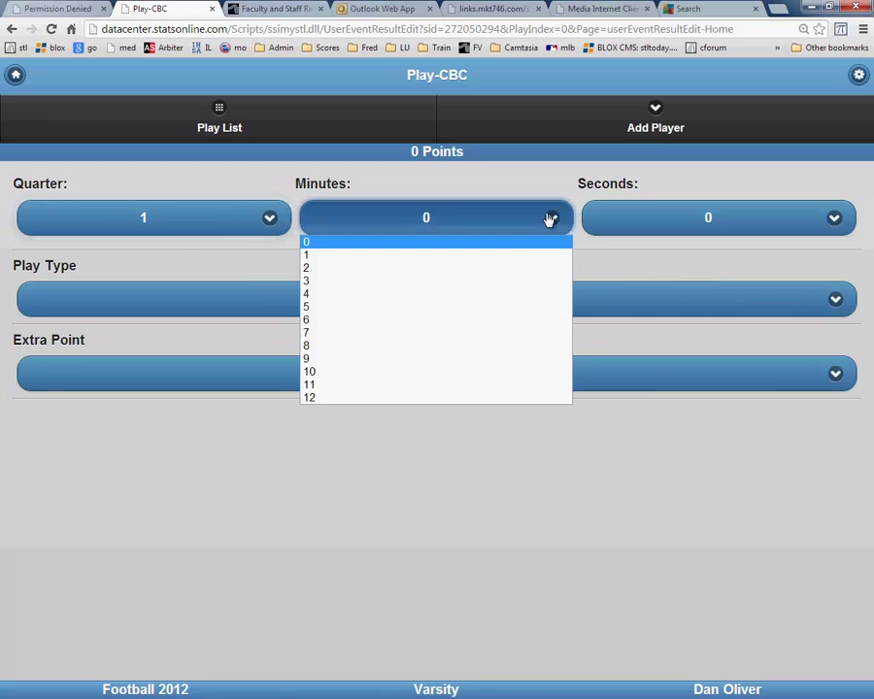
{"action": "left_click", "coordinate": [446, 308]}
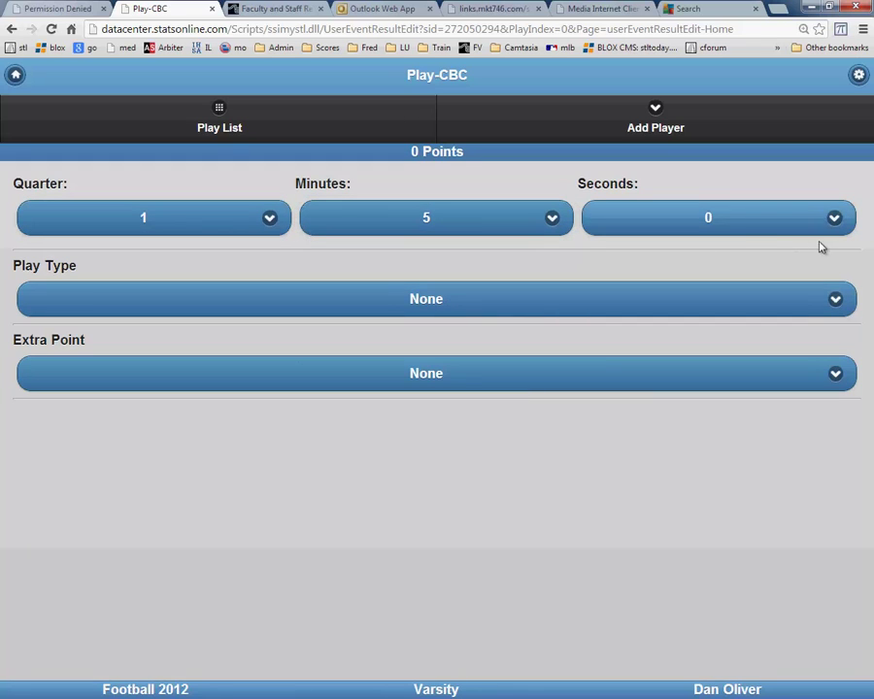
{"action": "left_click", "coordinate": [834, 222]}
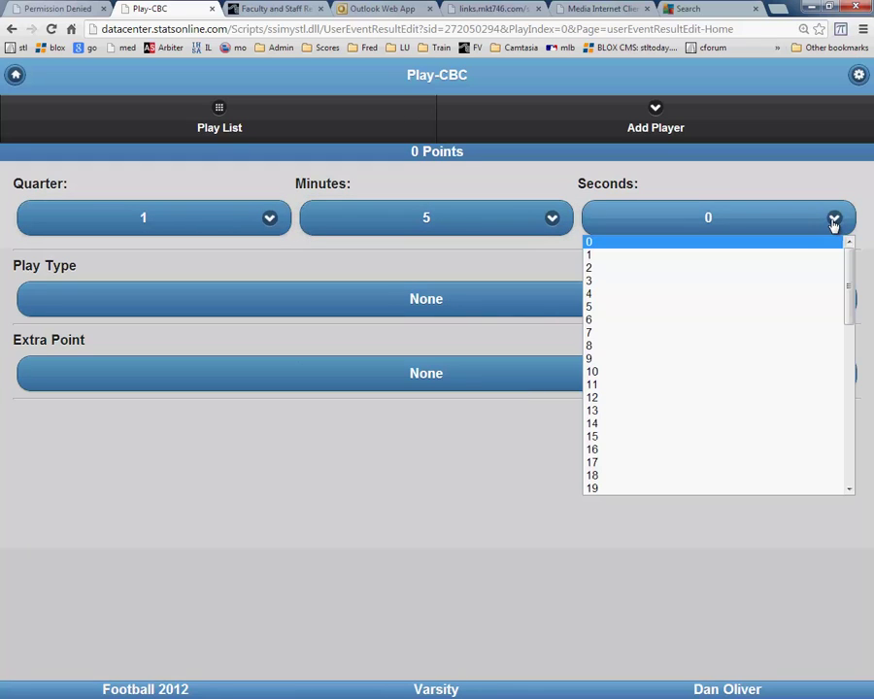
{"action": "left_click", "coordinate": [724, 307]}
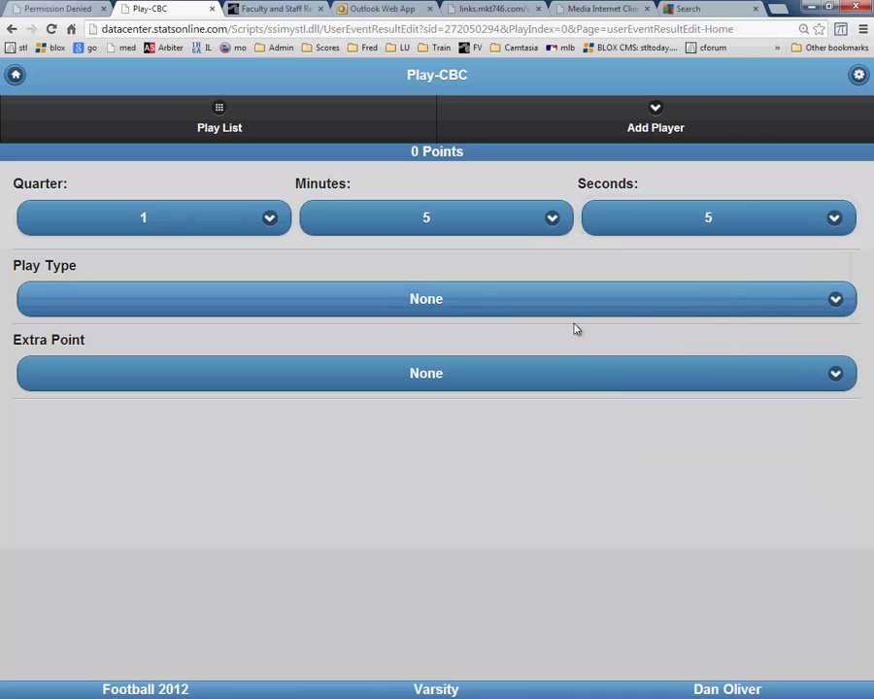
Record a 58-yard Punt Return with its returner and the extra-point run failed.
{"action": "left_click", "coordinate": [835, 302]}
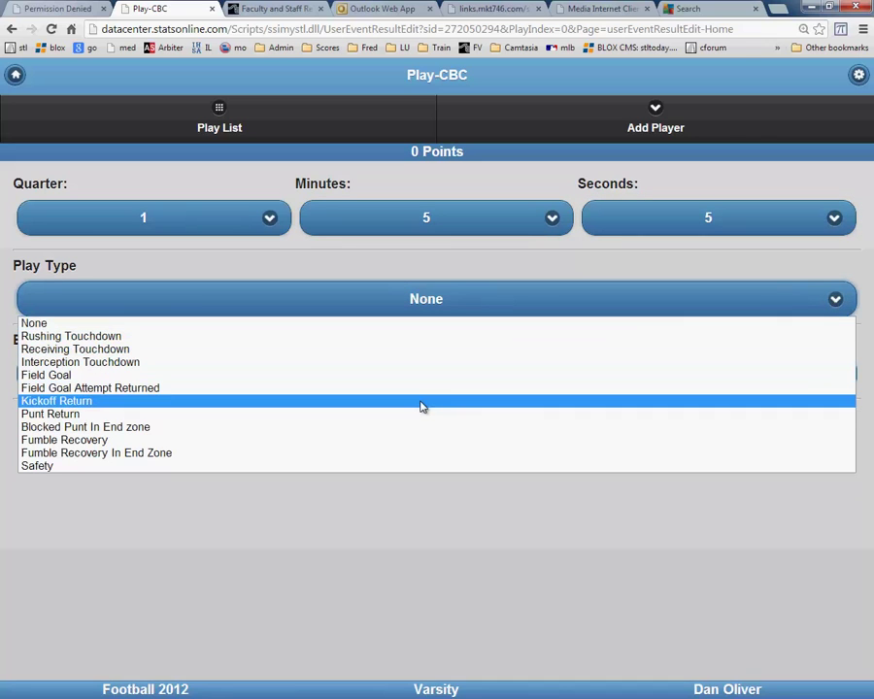
{"action": "left_click", "coordinate": [408, 414]}
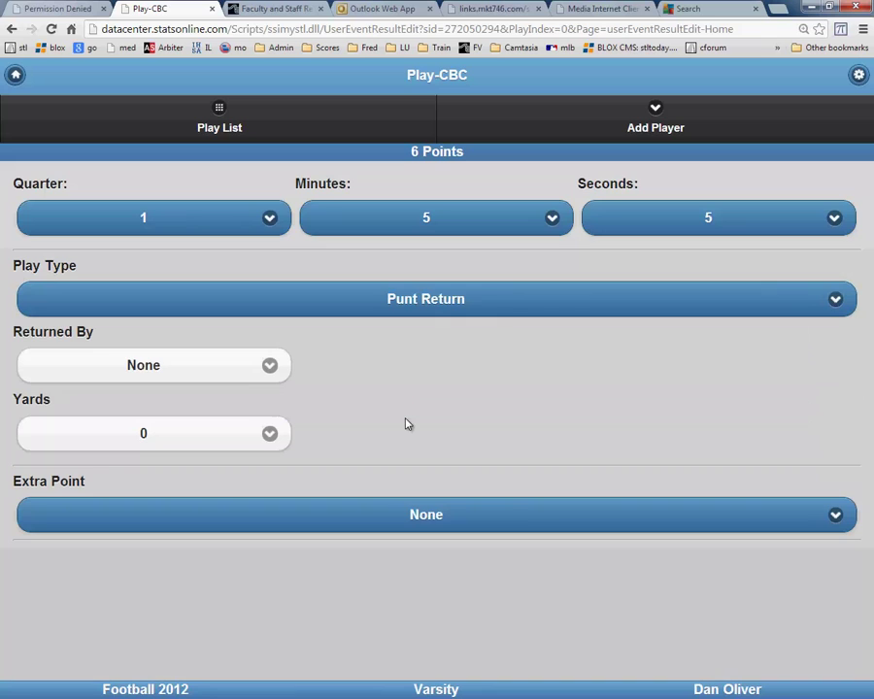
{"action": "left_click", "coordinate": [263, 368]}
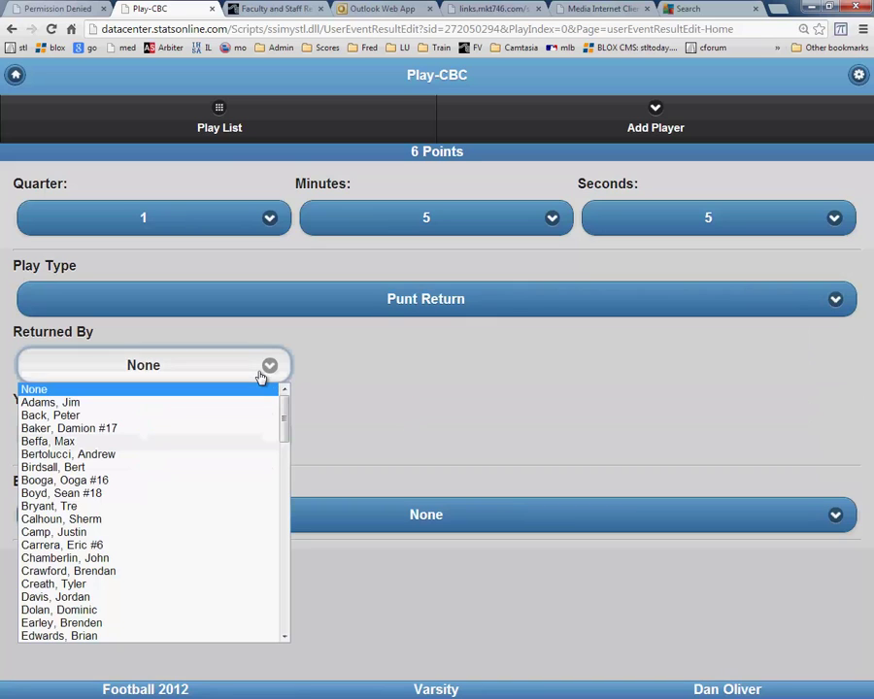
{"action": "left_click", "coordinate": [197, 415]}
{"action": "left_click", "coordinate": [269, 434]}
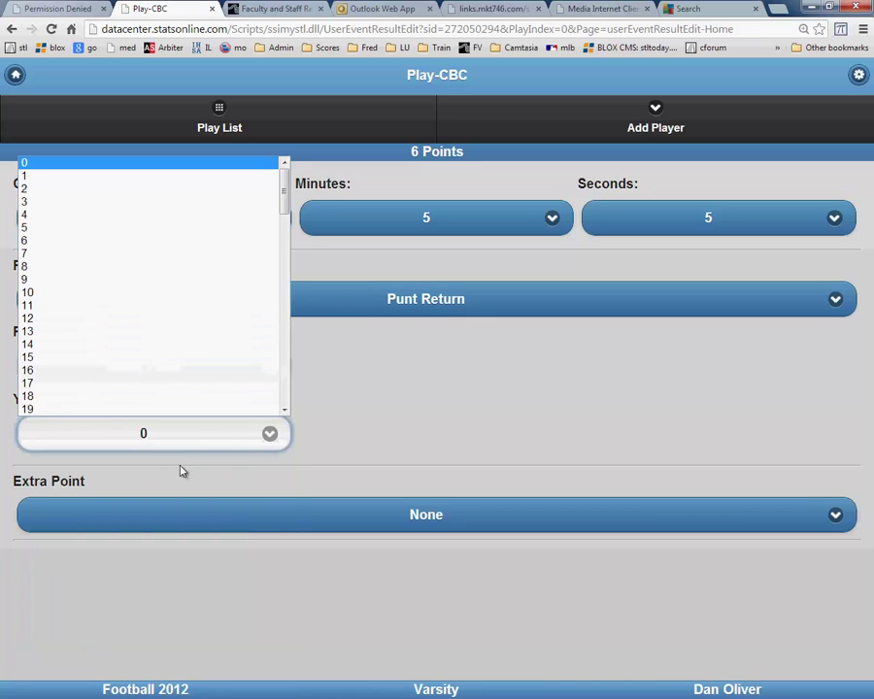
{"action": "scroll", "coordinate": [171, 380], "scroll_direction": "down", "scroll_amount": 5}
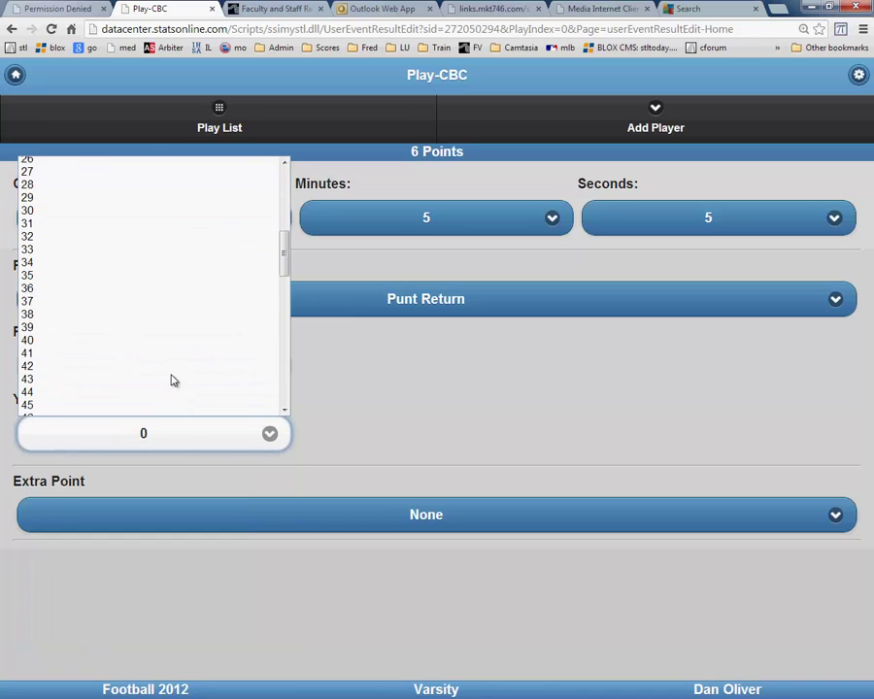
{"action": "scroll", "coordinate": [155, 384], "scroll_direction": "down", "scroll_amount": 3}
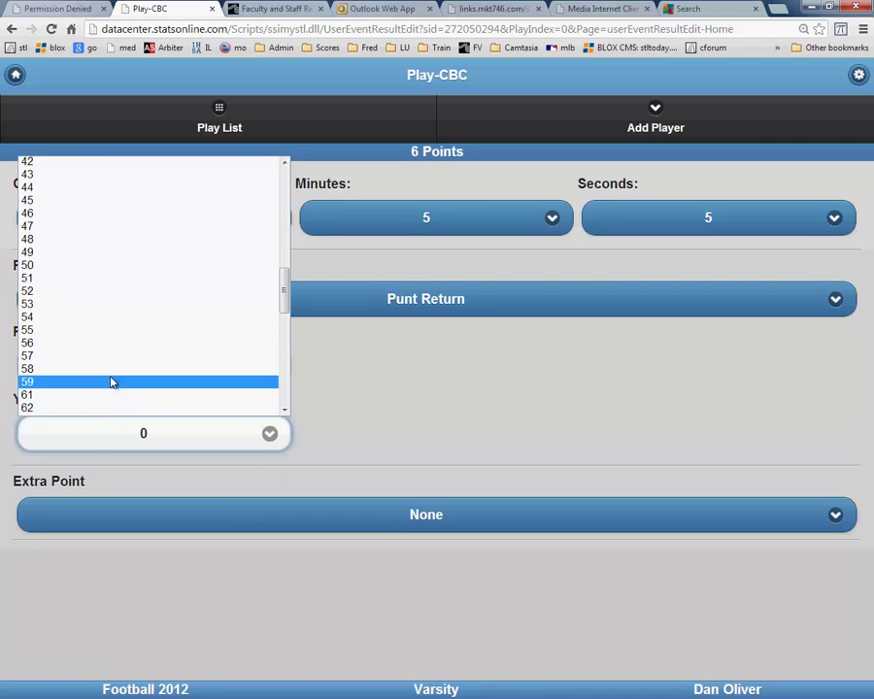
{"action": "left_click", "coordinate": [111, 369]}
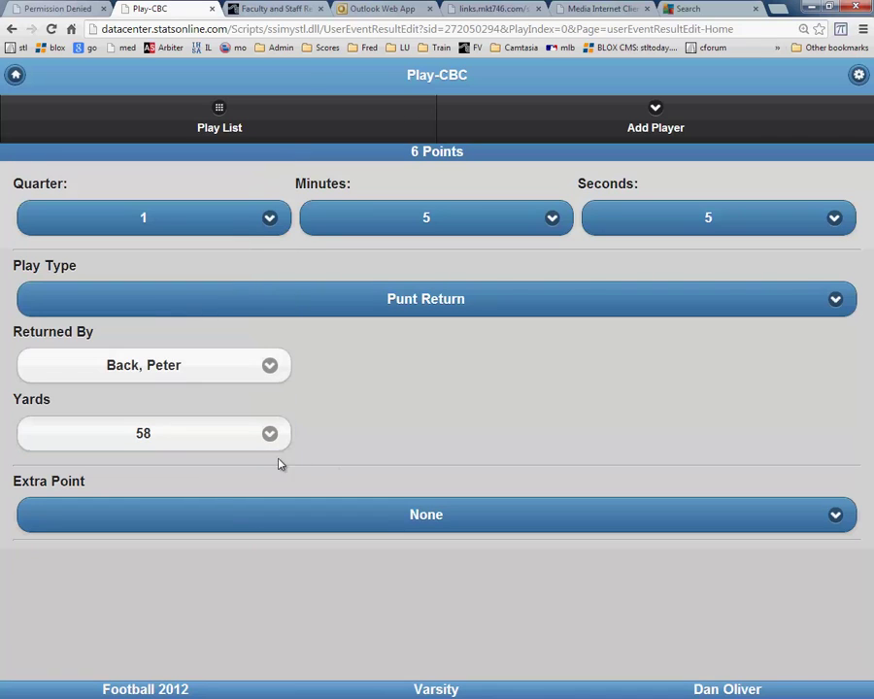
{"action": "left_click", "coordinate": [837, 519]}
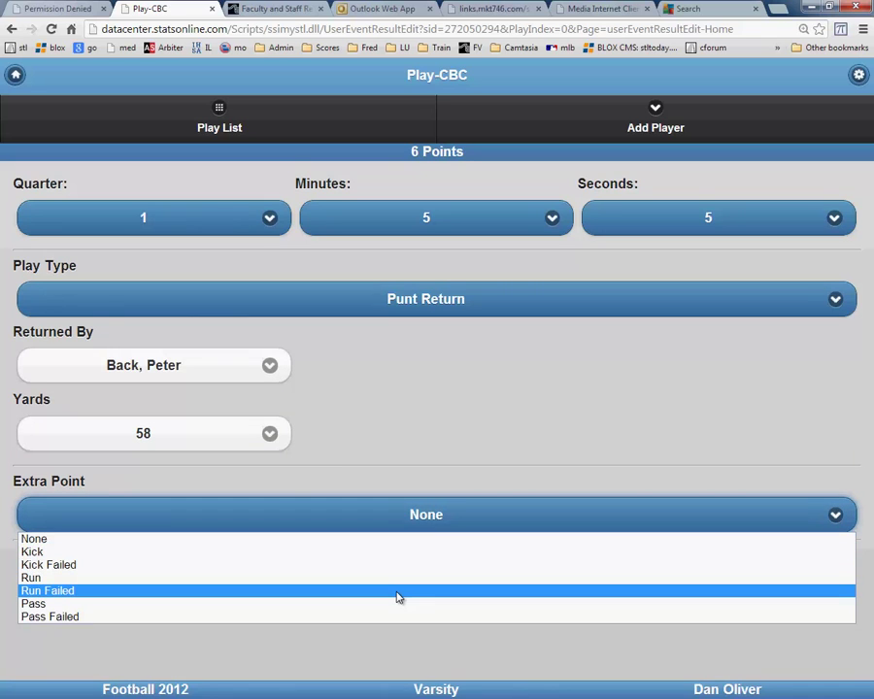
{"action": "left_click", "coordinate": [400, 591]}
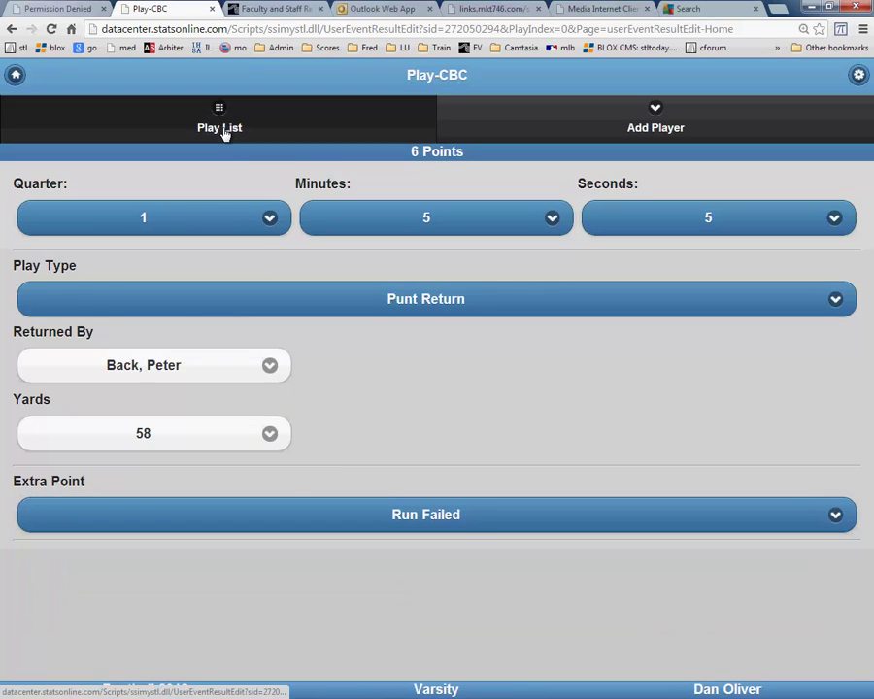
Save the punt return and begin another CBC scoring play.
{"action": "left_click", "coordinate": [225, 132]}
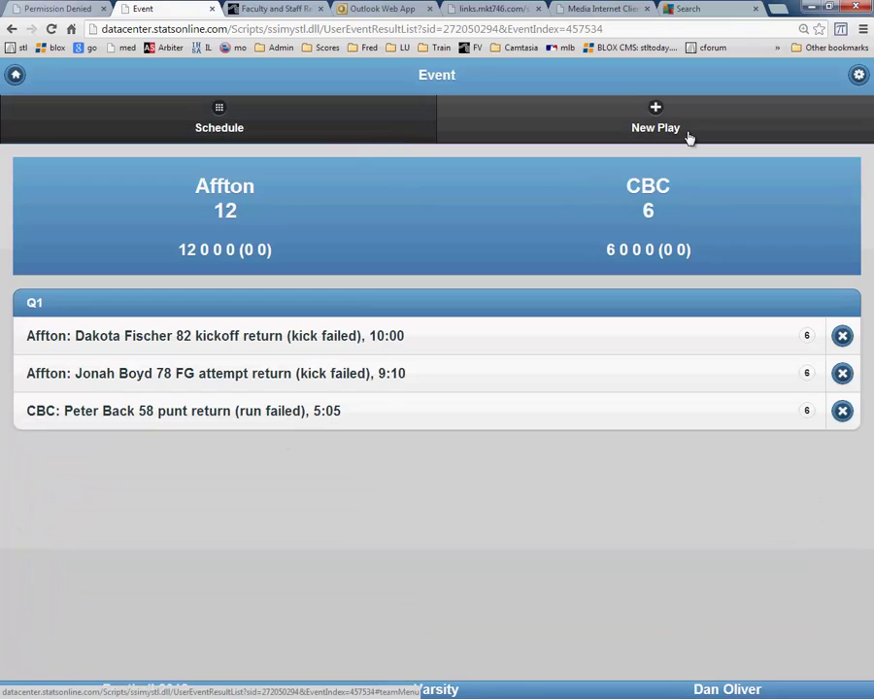
{"action": "left_click", "coordinate": [665, 133]}
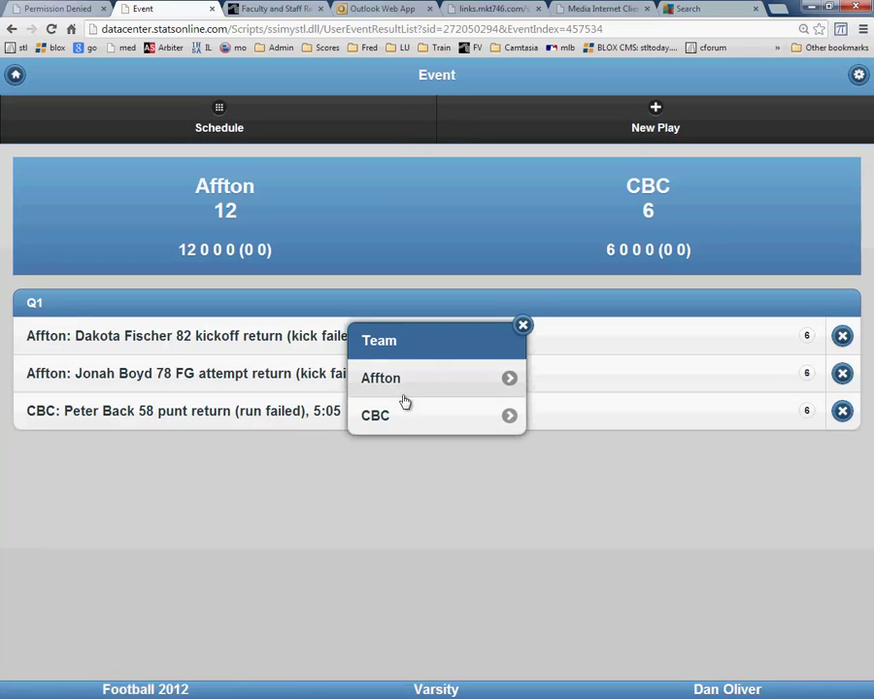
{"action": "left_click", "coordinate": [392, 423]}
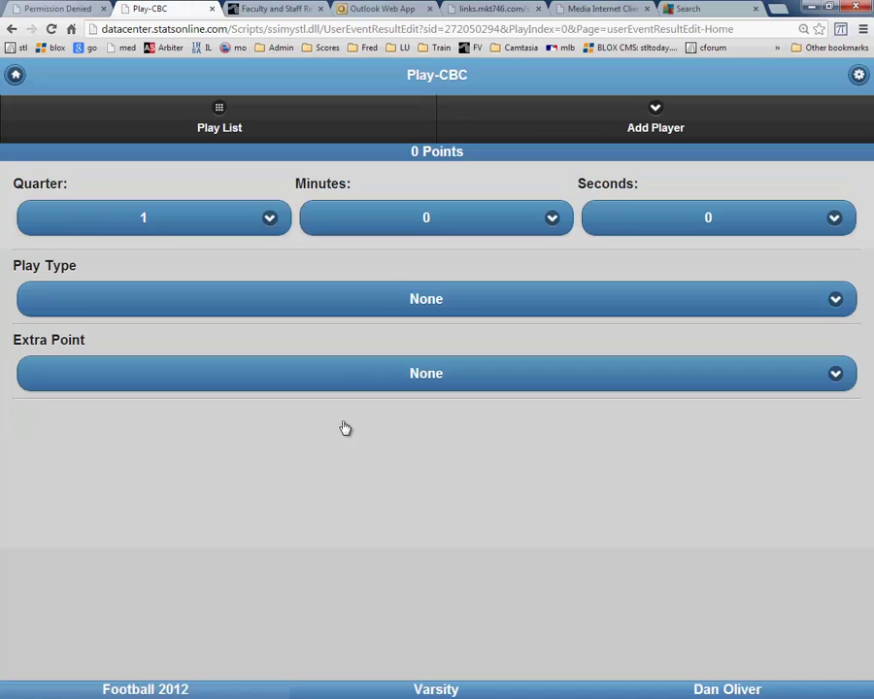
Set the CBC play's clock to second quarter, 0:00.
{"action": "left_click", "coordinate": [273, 221]}
{"action": "left_click", "coordinate": [217, 256]}
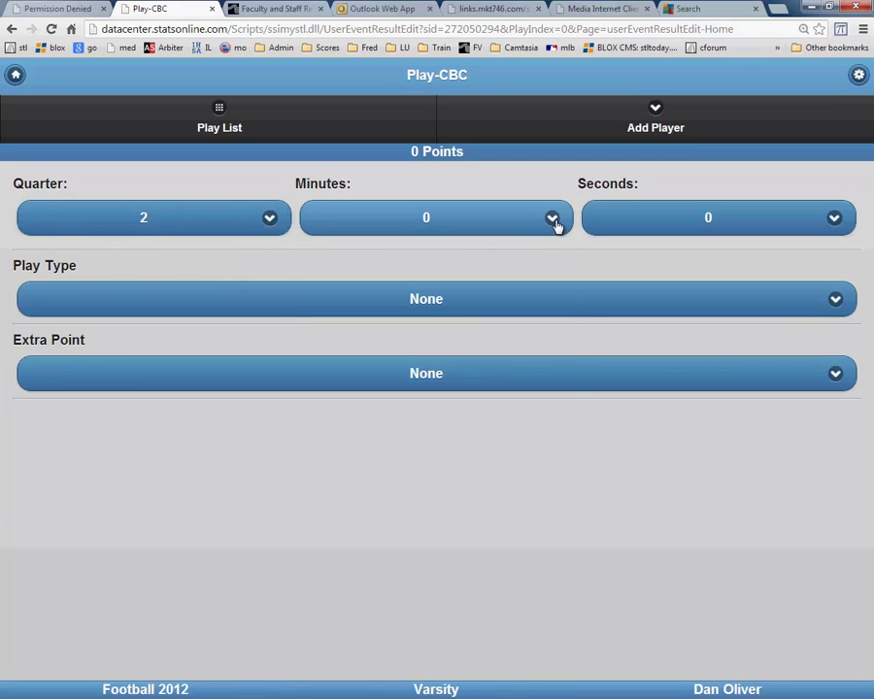
{"action": "left_click", "coordinate": [553, 219]}
{"action": "left_click", "coordinate": [757, 224]}
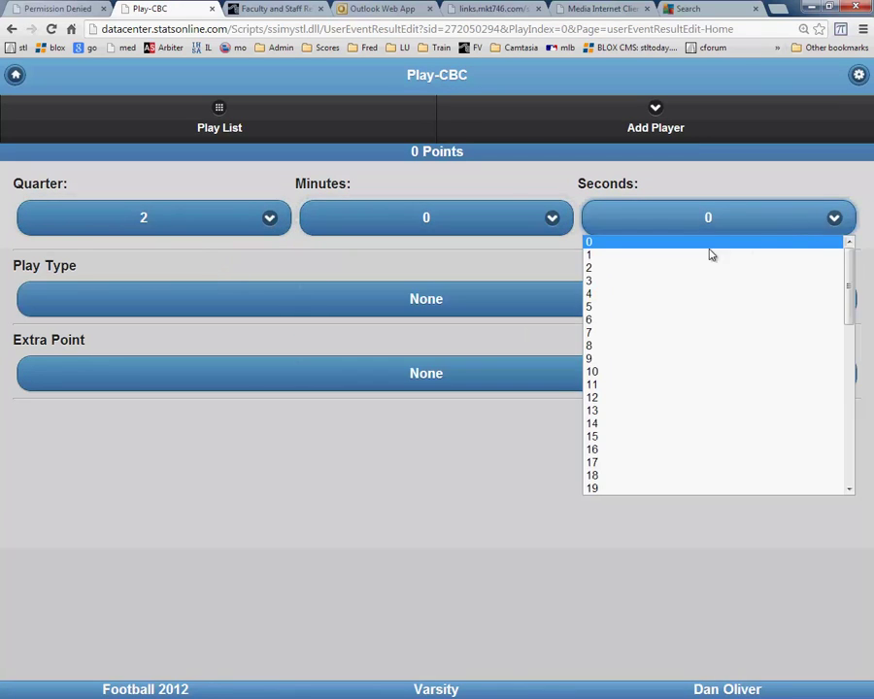
{"action": "left_click", "coordinate": [711, 246]}
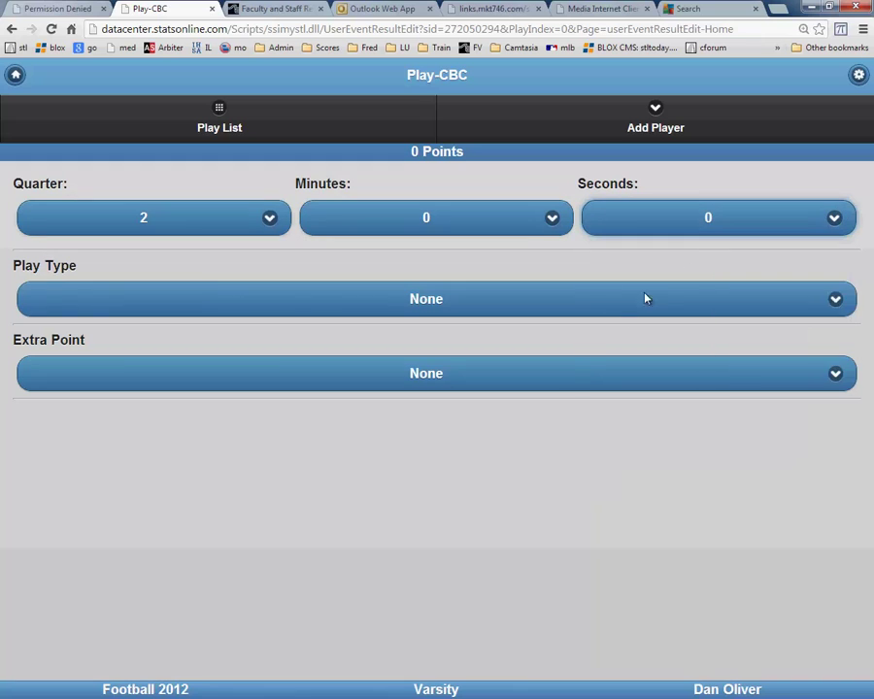
Make it a 3-yard Receiving Touchdown, choosing the throwing quarterback and scoring receiver.
{"action": "left_click", "coordinate": [475, 306]}
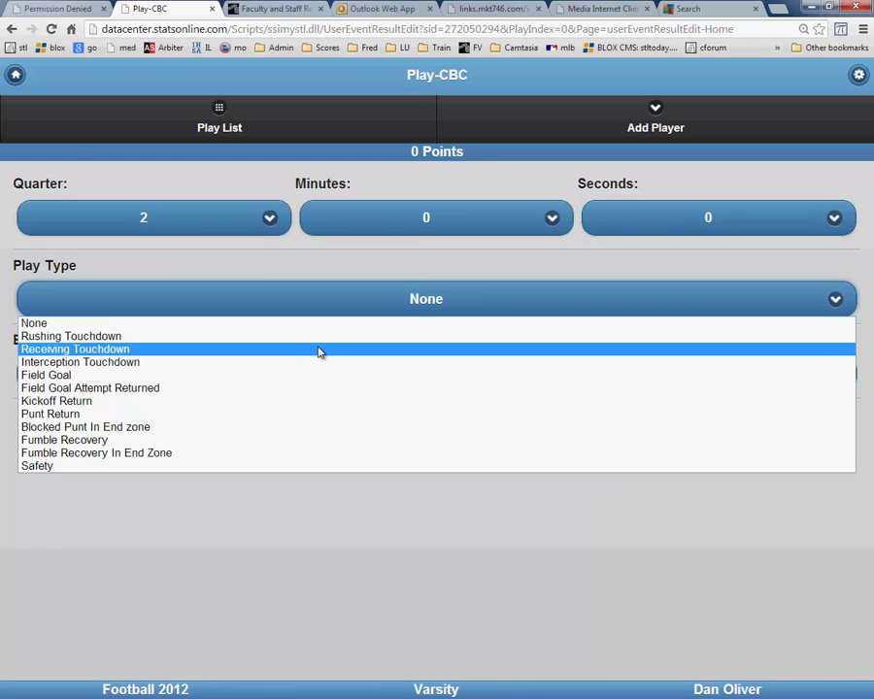
{"action": "left_click", "coordinate": [316, 348]}
{"action": "left_click", "coordinate": [271, 371]}
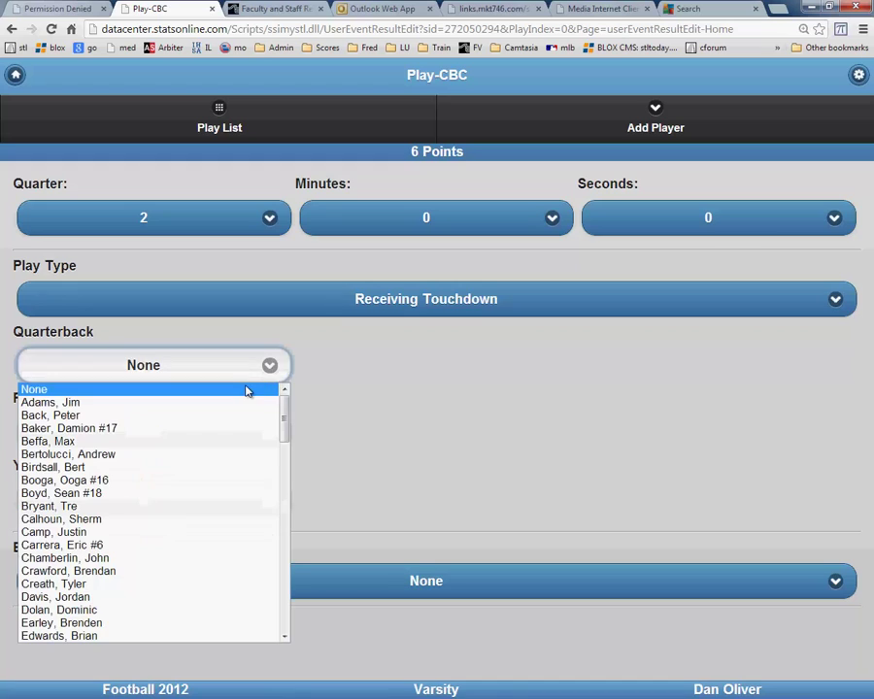
{"action": "left_click", "coordinate": [197, 454]}
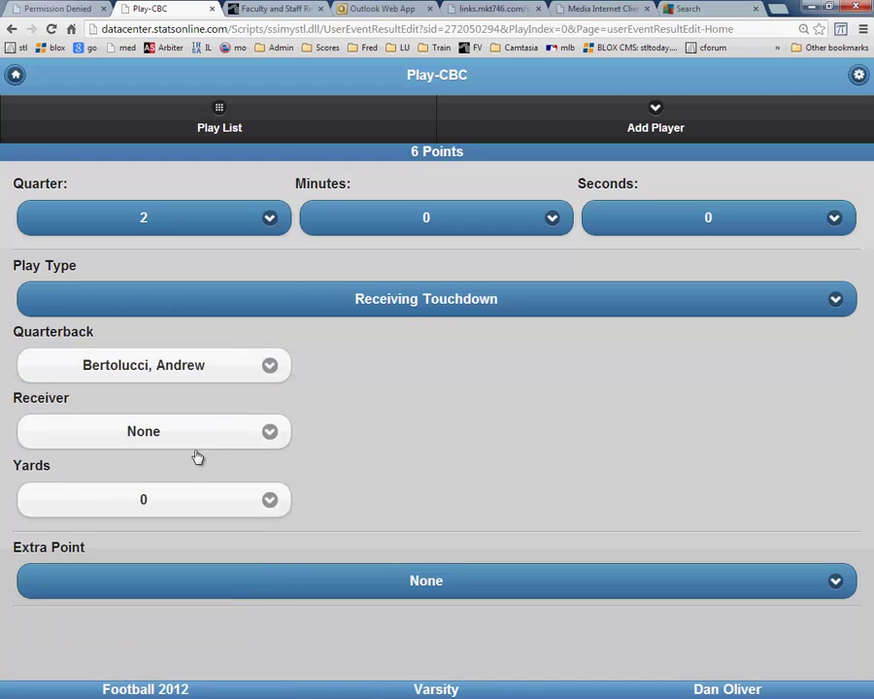
{"action": "left_click", "coordinate": [271, 433]}
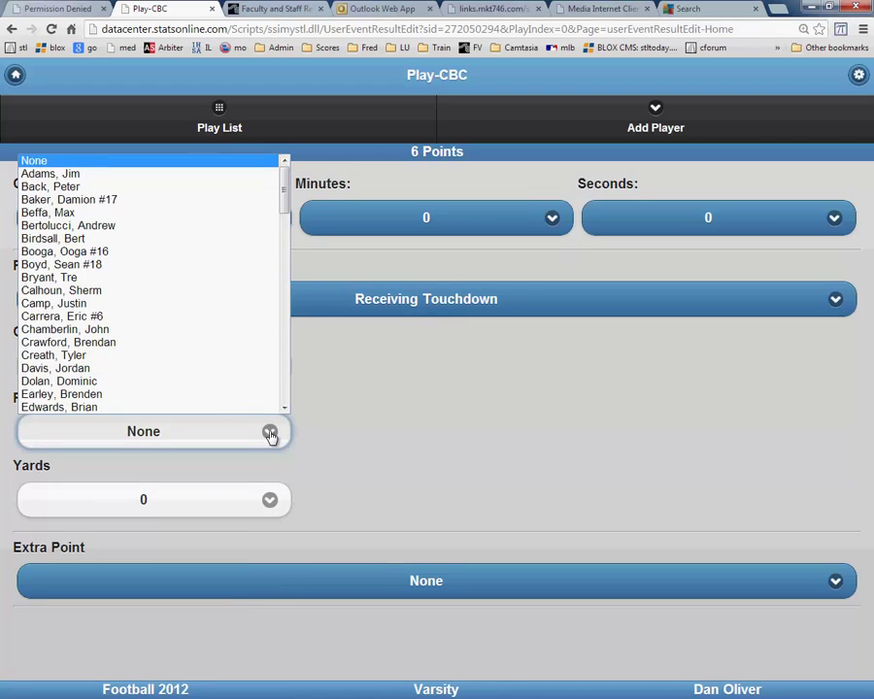
{"action": "left_click", "coordinate": [120, 244]}
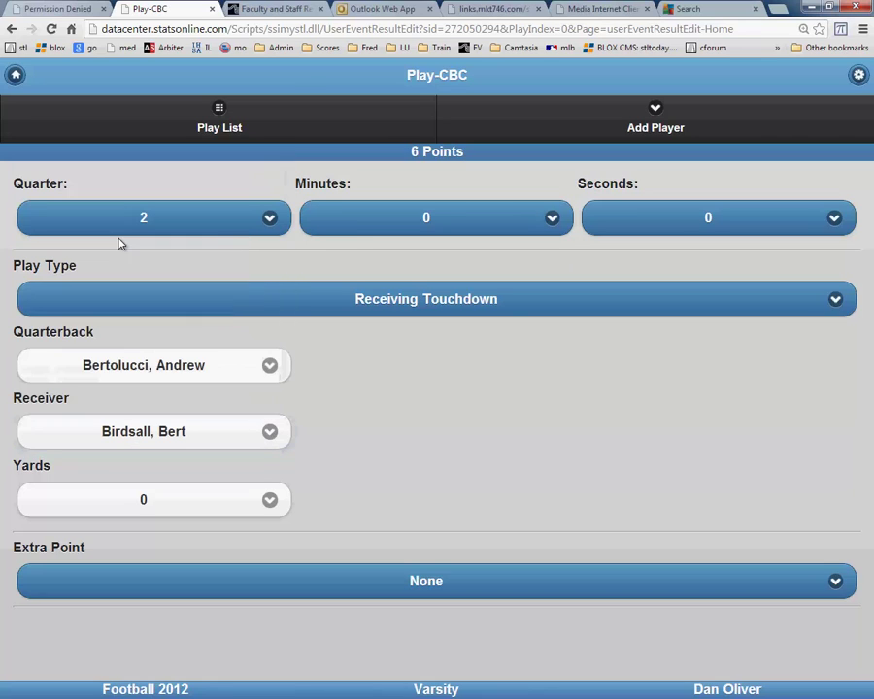
{"action": "left_click", "coordinate": [271, 502]}
{"action": "scroll", "coordinate": [157, 410], "scroll_direction": "down", "scroll_amount": 7}
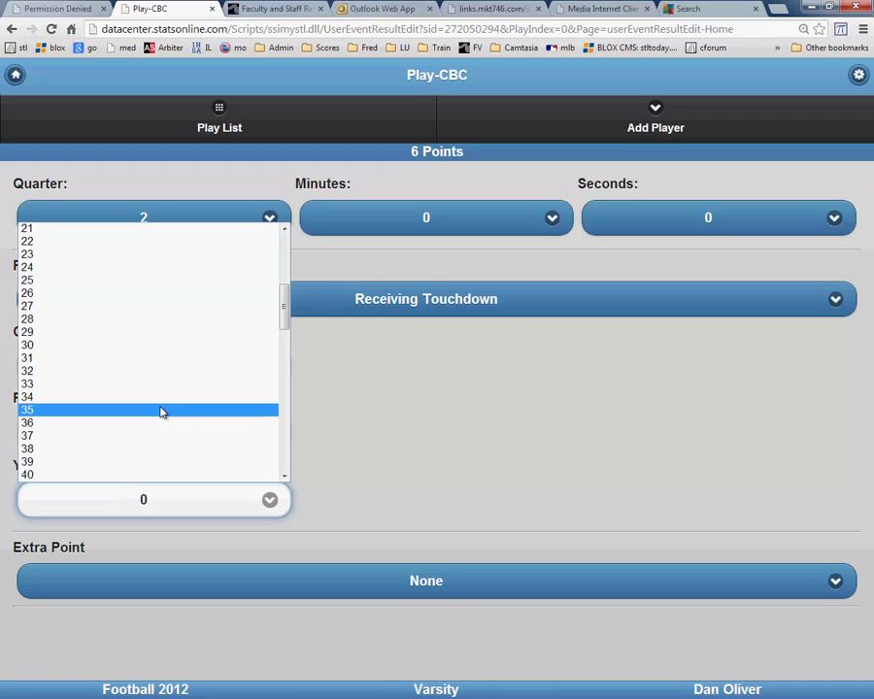
{"action": "scroll", "coordinate": [162, 411], "scroll_direction": "up", "scroll_amount": 7}
{"action": "left_click", "coordinate": [35, 268]}
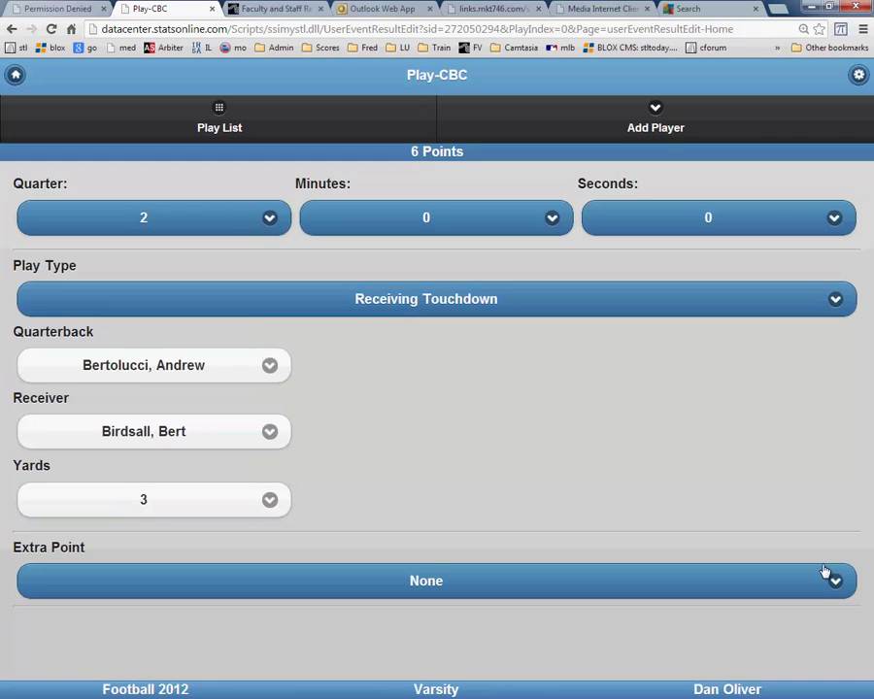
{"action": "left_click", "coordinate": [835, 583]}
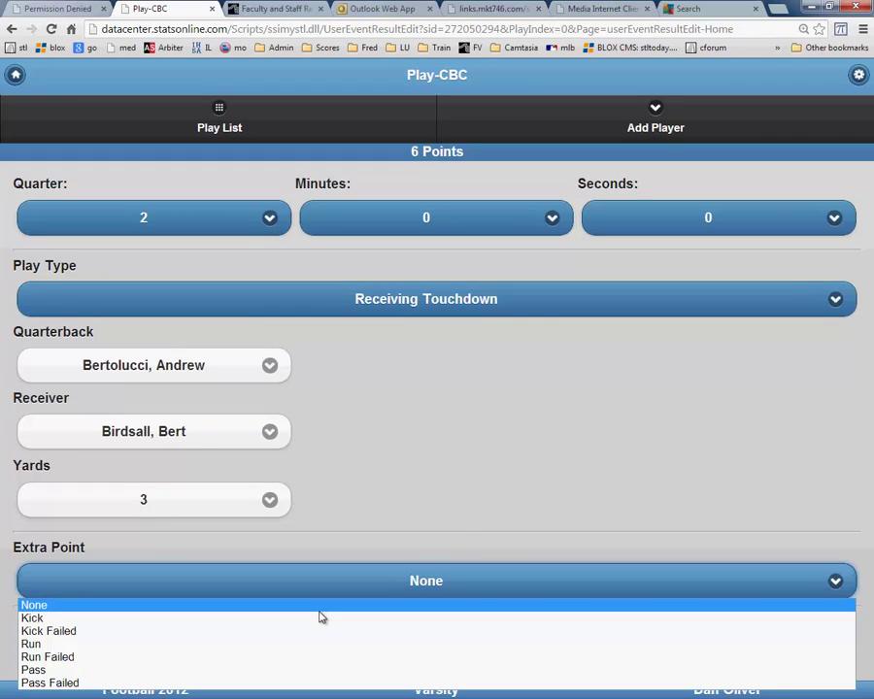
Set the extra point to a Pass conversion with its passer and receiver.
{"action": "left_click", "coordinate": [201, 670]}
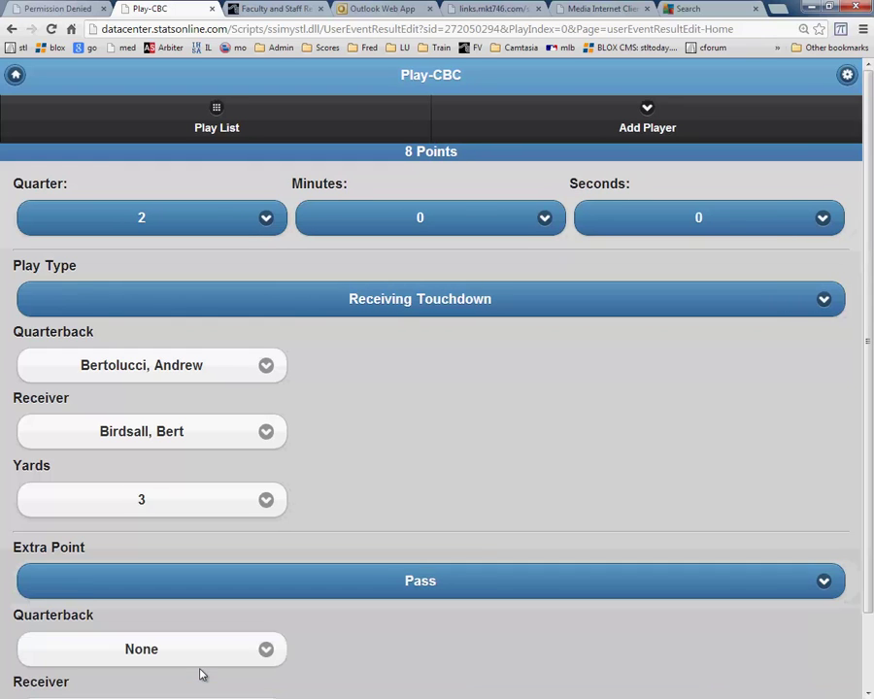
{"action": "scroll", "coordinate": [419, 472], "scroll_direction": "down", "scroll_amount": 1}
{"action": "scroll", "coordinate": [418, 472], "scroll_direction": "down", "scroll_amount": 1}
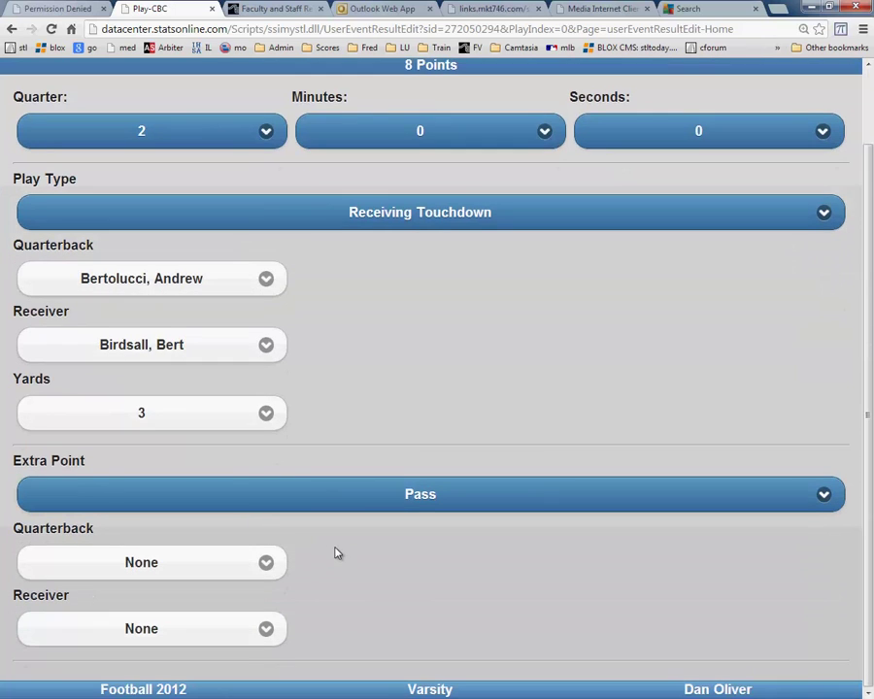
{"action": "left_click", "coordinate": [268, 572]}
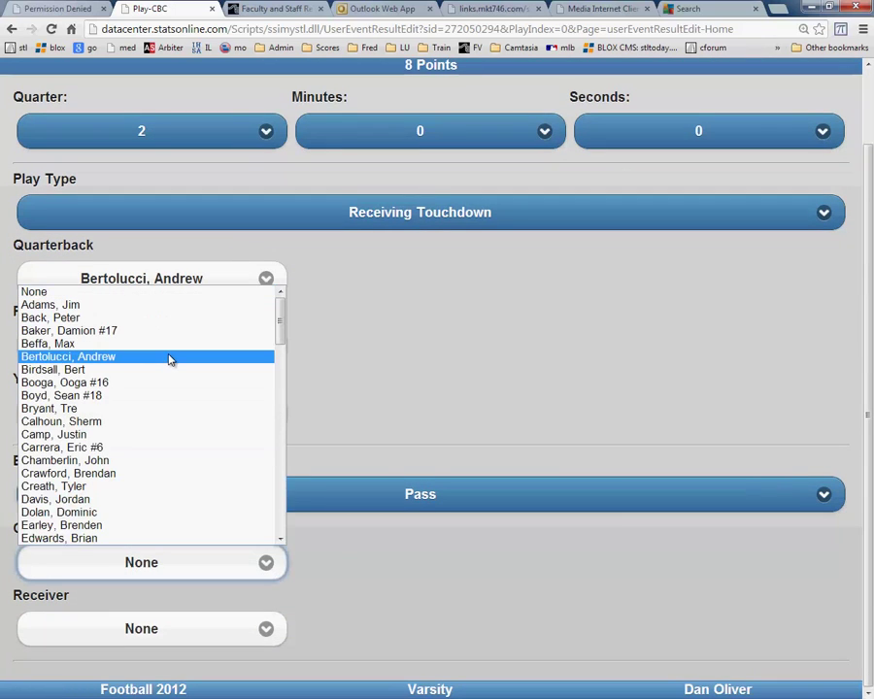
{"action": "left_click", "coordinate": [168, 357]}
{"action": "left_click", "coordinate": [270, 630]}
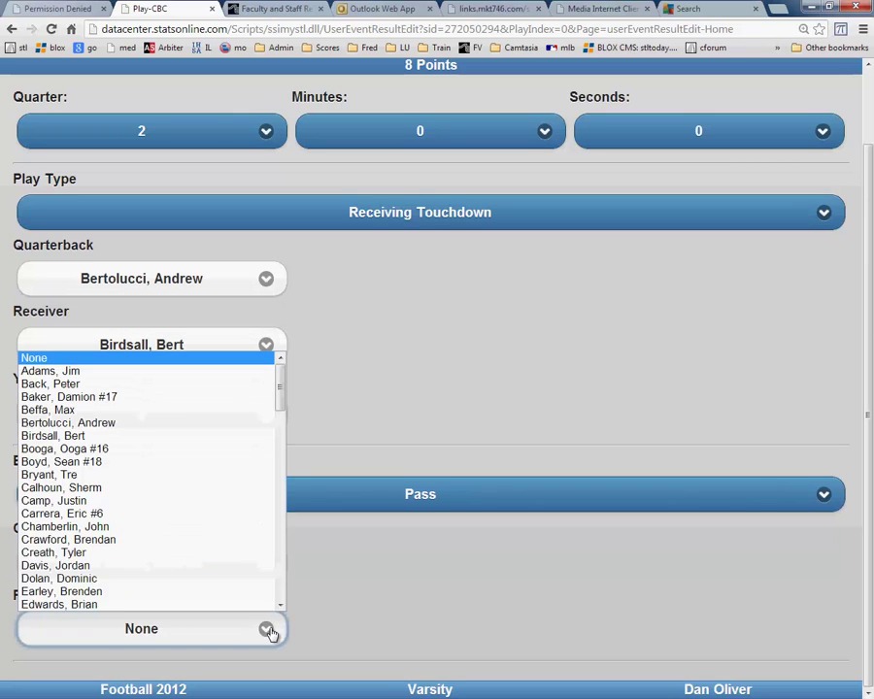
{"action": "left_click", "coordinate": [195, 553]}
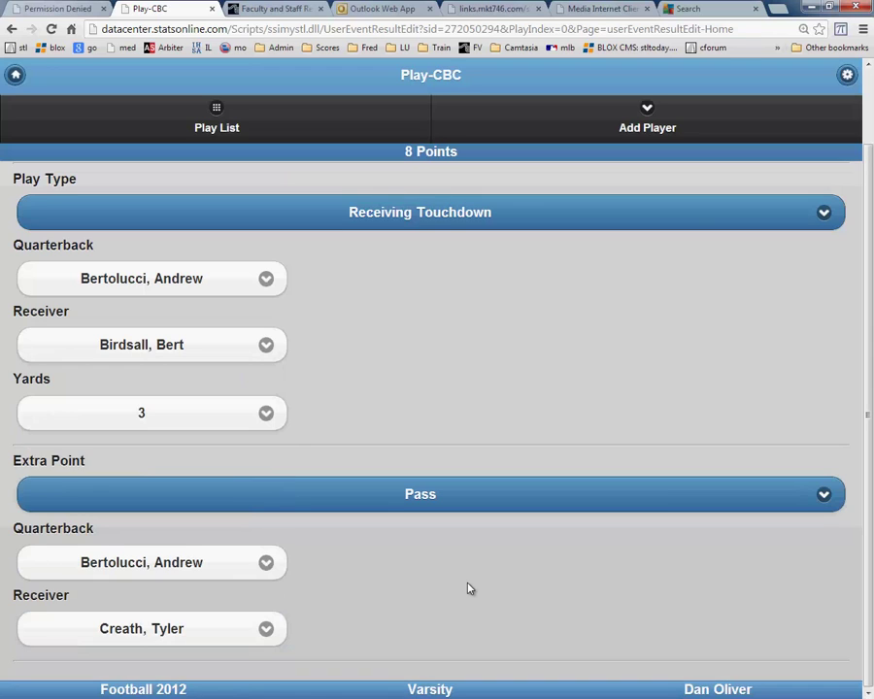
{"action": "scroll", "coordinate": [470, 589], "scroll_direction": "up", "scroll_amount": 2}
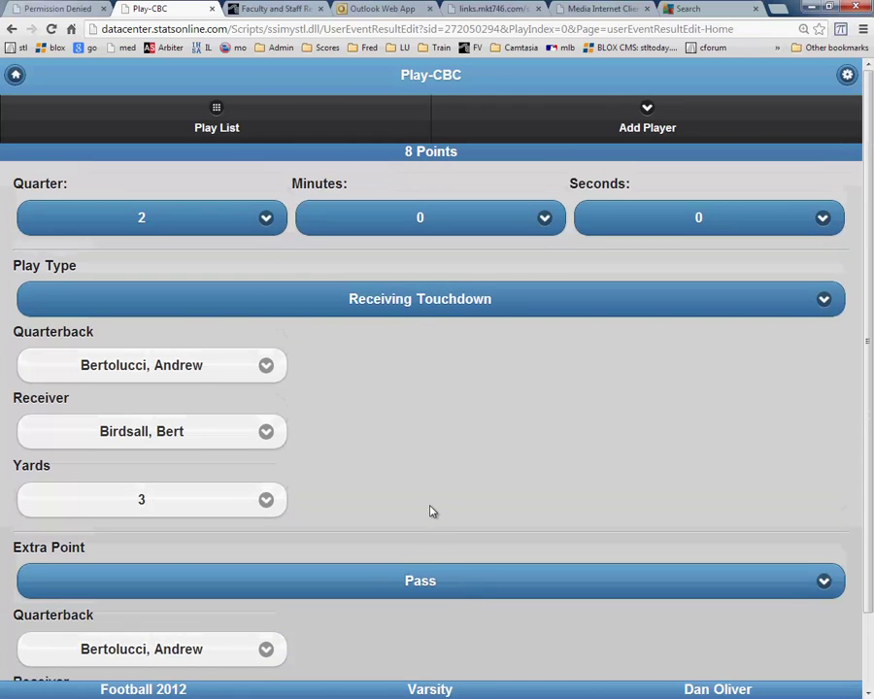
Save CBC's receiving touchdown and begin a new Affton scoring play.
{"action": "left_click", "coordinate": [205, 133]}
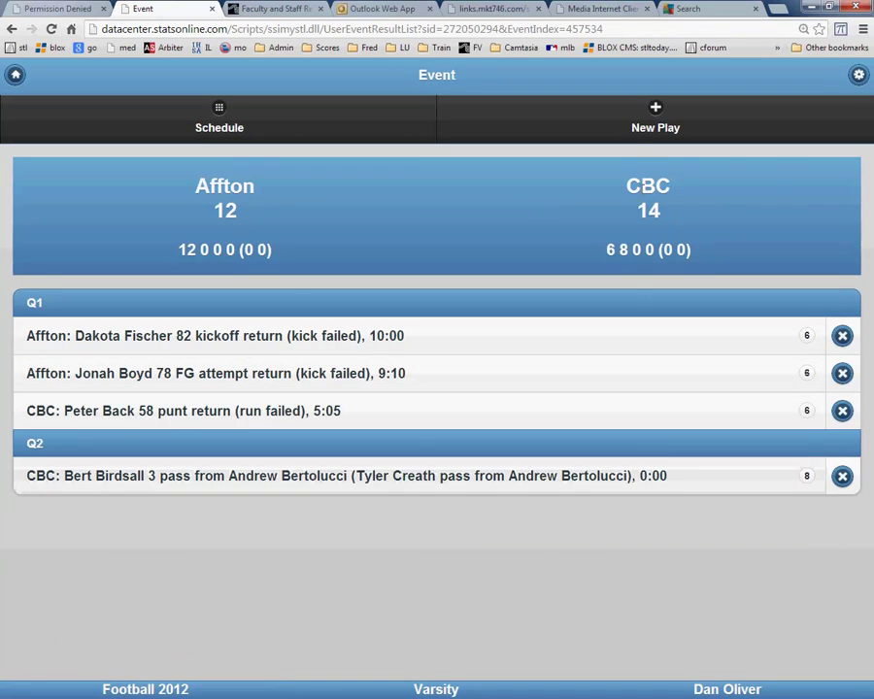
{"action": "left_click", "coordinate": [646, 128]}
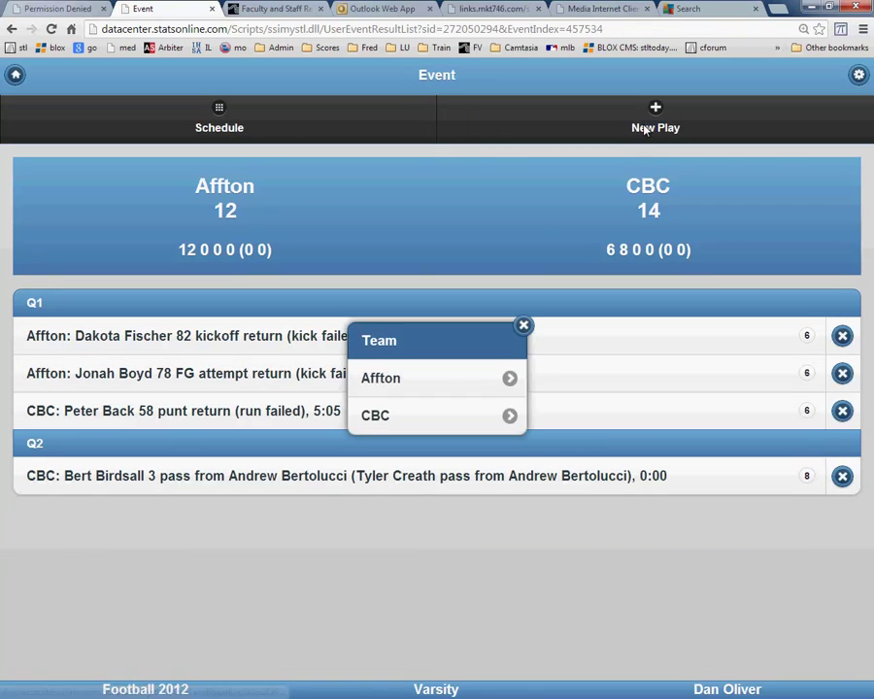
{"action": "left_click", "coordinate": [416, 389]}
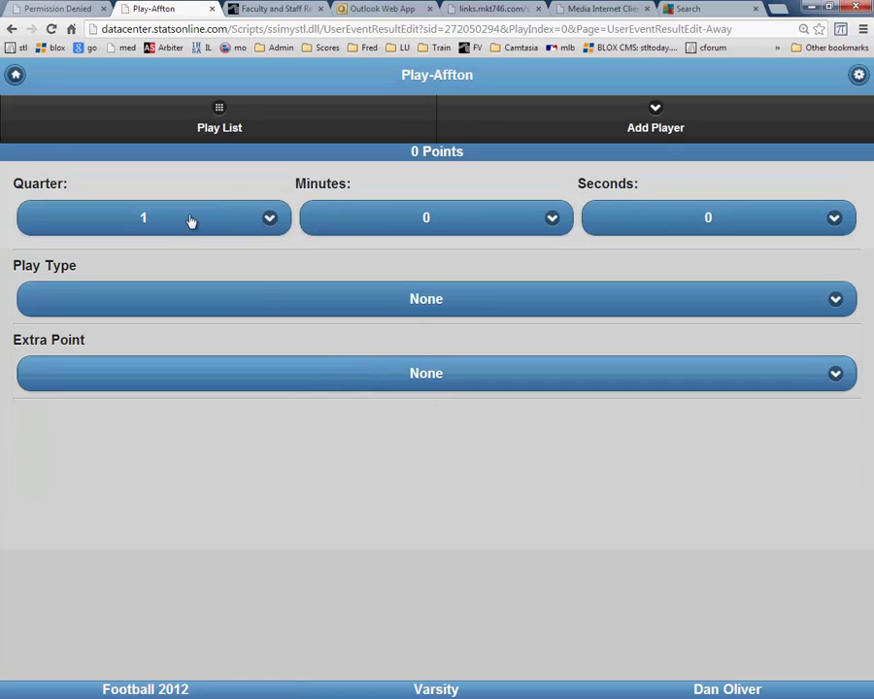
Set the Affton play's clock to third quarter, 2:04.
{"action": "left_click", "coordinate": [265, 220]}
{"action": "left_click", "coordinate": [191, 276]}
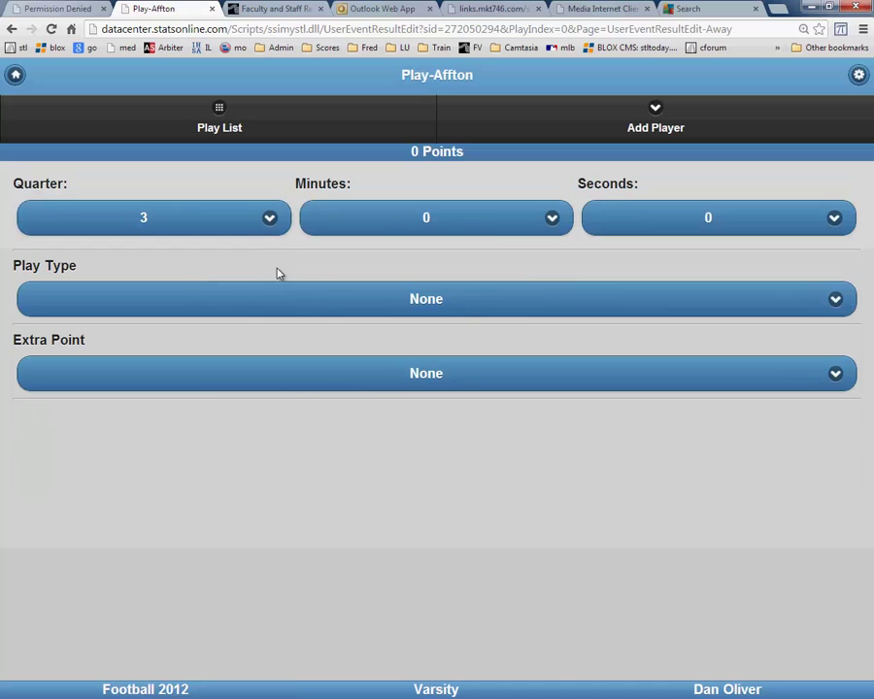
{"action": "left_click", "coordinate": [550, 220]}
{"action": "left_click", "coordinate": [490, 267]}
{"action": "left_click", "coordinate": [791, 237]}
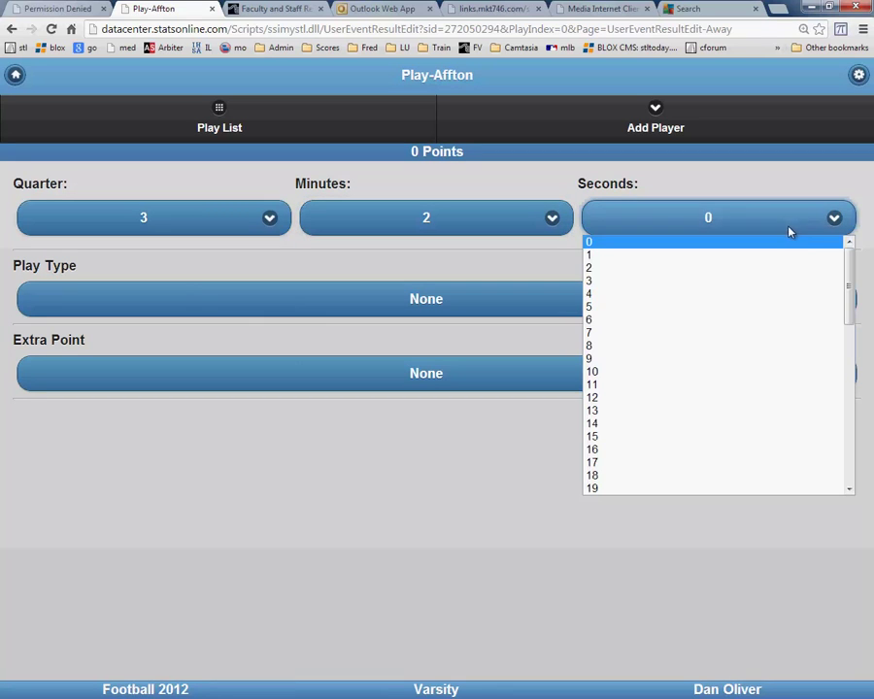
{"action": "left_click", "coordinate": [741, 302]}
Make it a 52-yard Interception Touchdown returned by #54.
{"action": "left_click", "coordinate": [606, 311]}
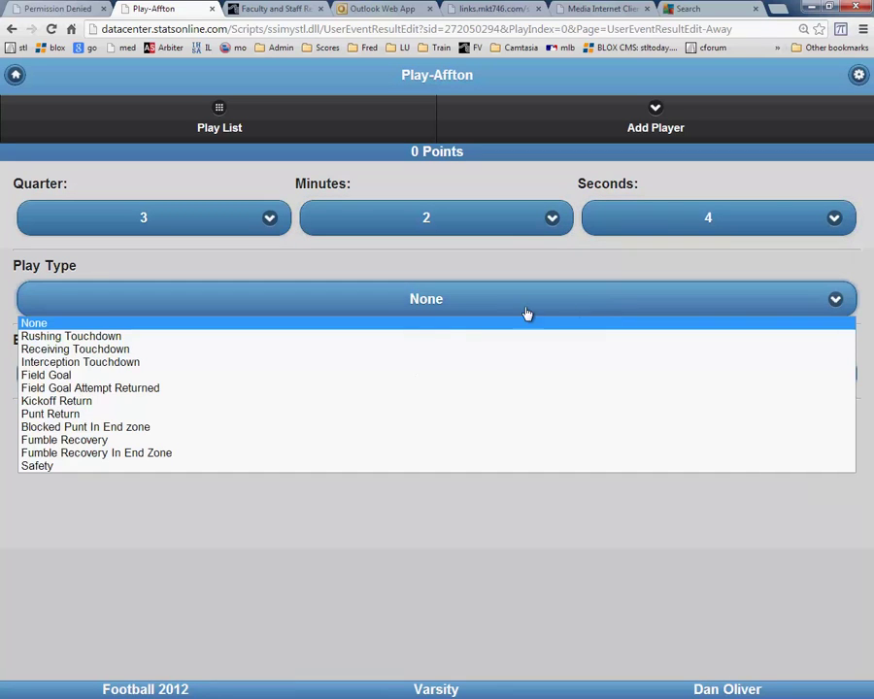
{"action": "left_click", "coordinate": [269, 368]}
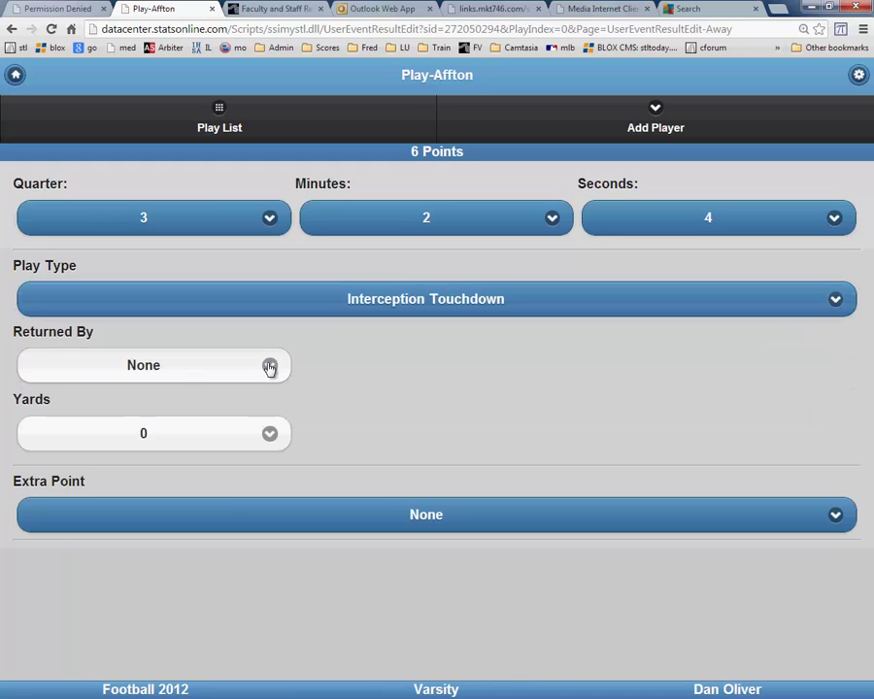
{"action": "left_click", "coordinate": [276, 374]}
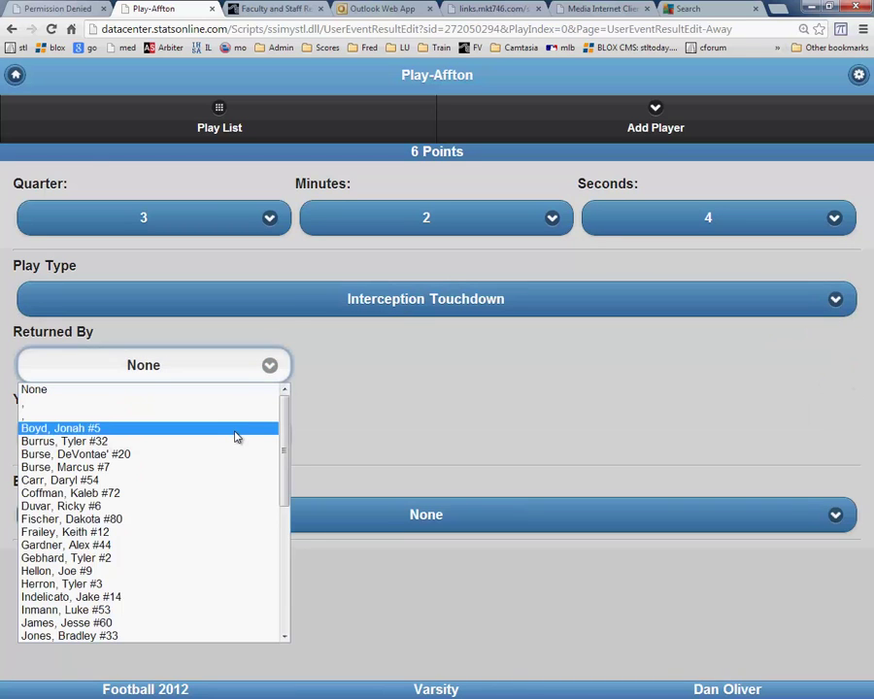
{"action": "left_click", "coordinate": [188, 480]}
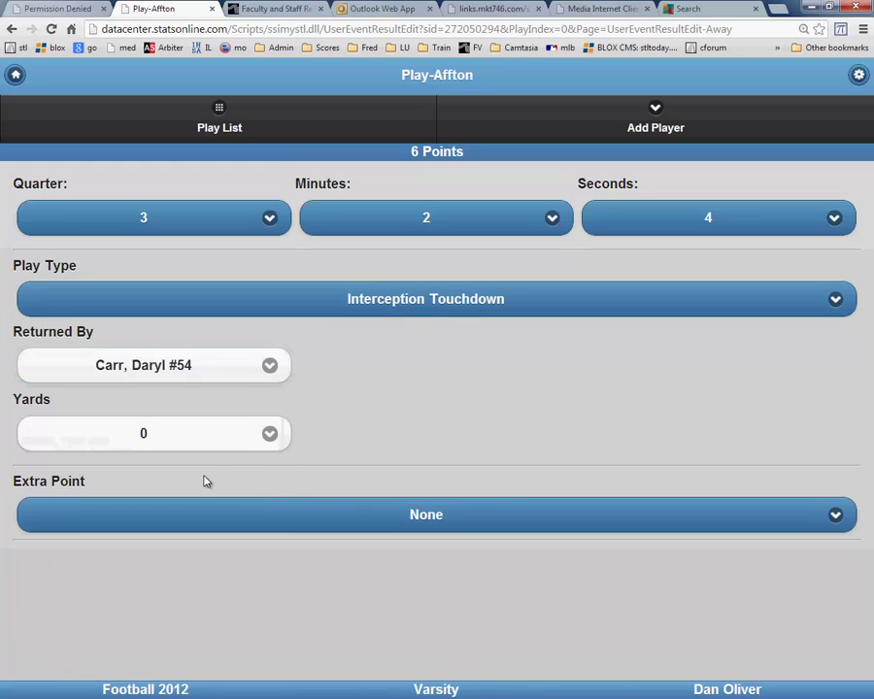
{"action": "left_click", "coordinate": [270, 434]}
{"action": "scroll", "coordinate": [197, 371], "scroll_direction": "down", "scroll_amount": 5}
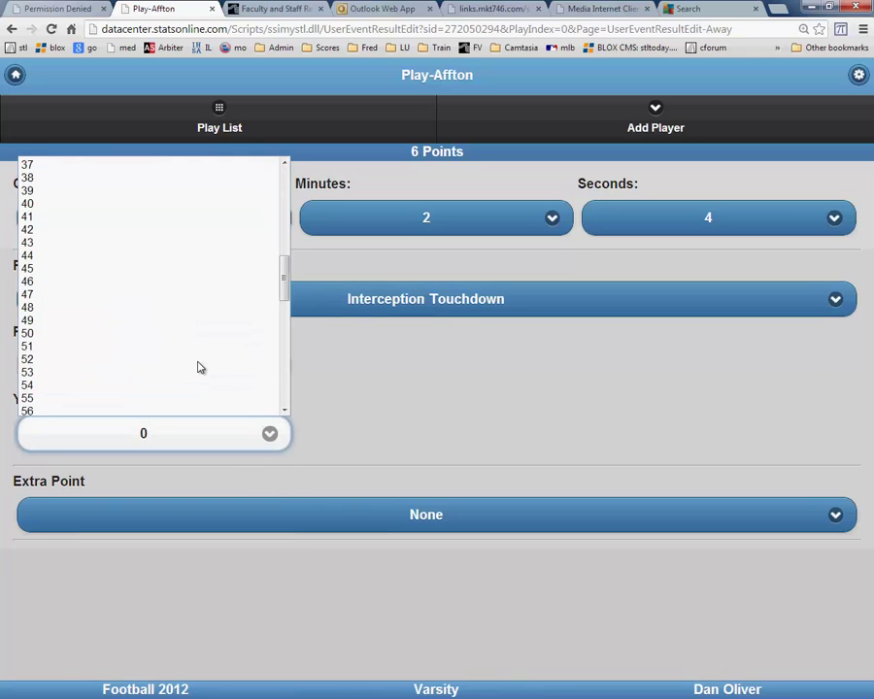
{"action": "left_click", "coordinate": [150, 366]}
Add a Run extra-point conversion with its rusher and save the play.
{"action": "left_click", "coordinate": [551, 529]}
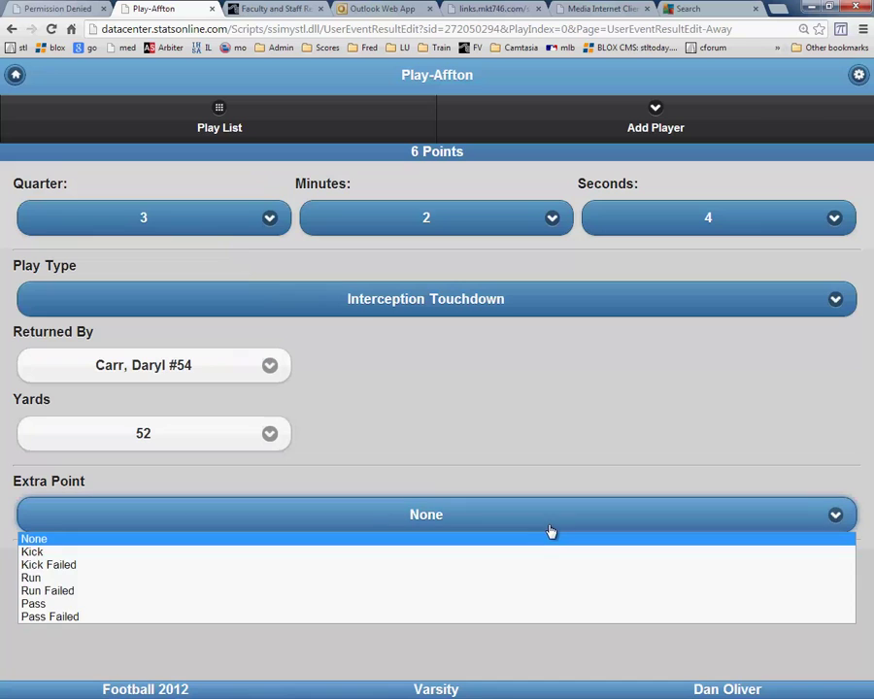
{"action": "left_click", "coordinate": [427, 580]}
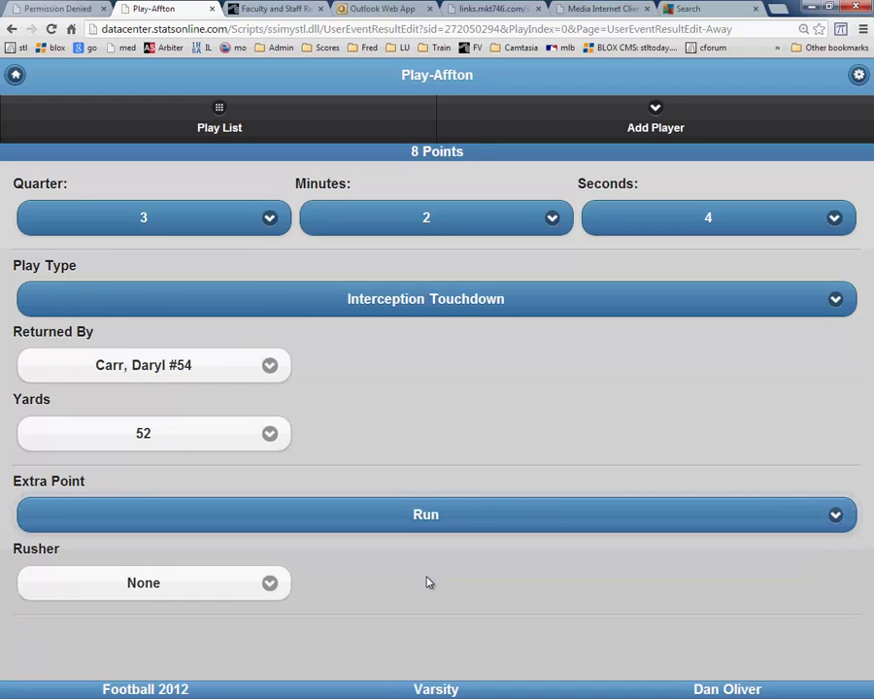
{"action": "left_click", "coordinate": [280, 585]}
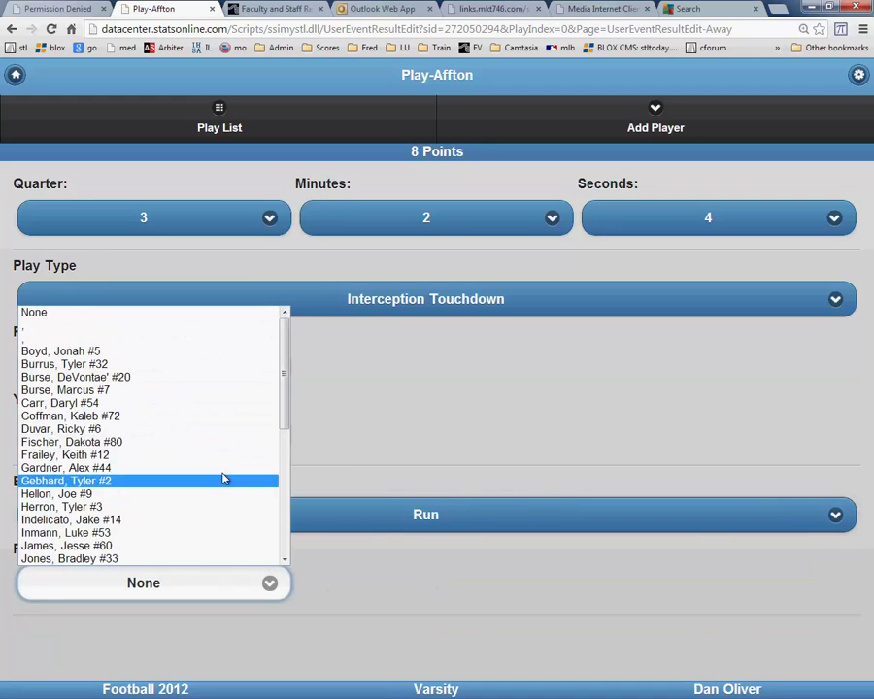
{"action": "left_click", "coordinate": [233, 351]}
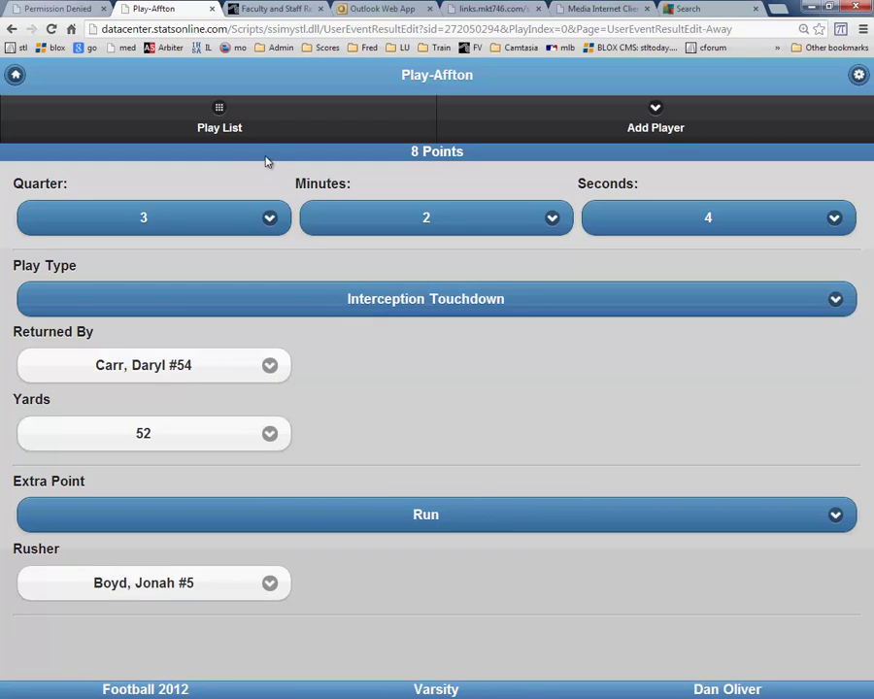
{"action": "left_click", "coordinate": [227, 130]}
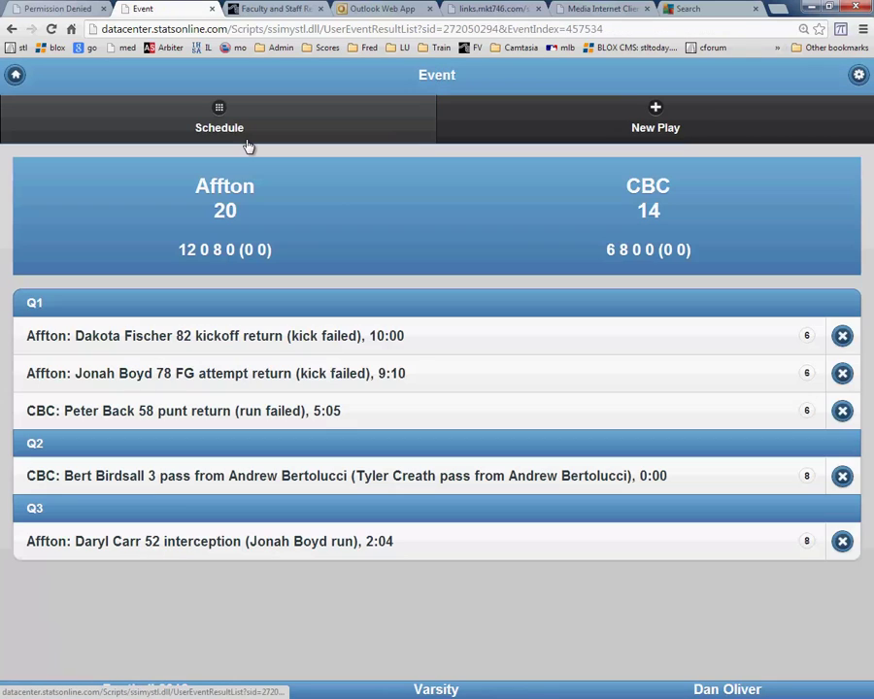
Start a new CBC play timed at 5:15 of the 4th quarter.
{"action": "left_click", "coordinate": [657, 127]}
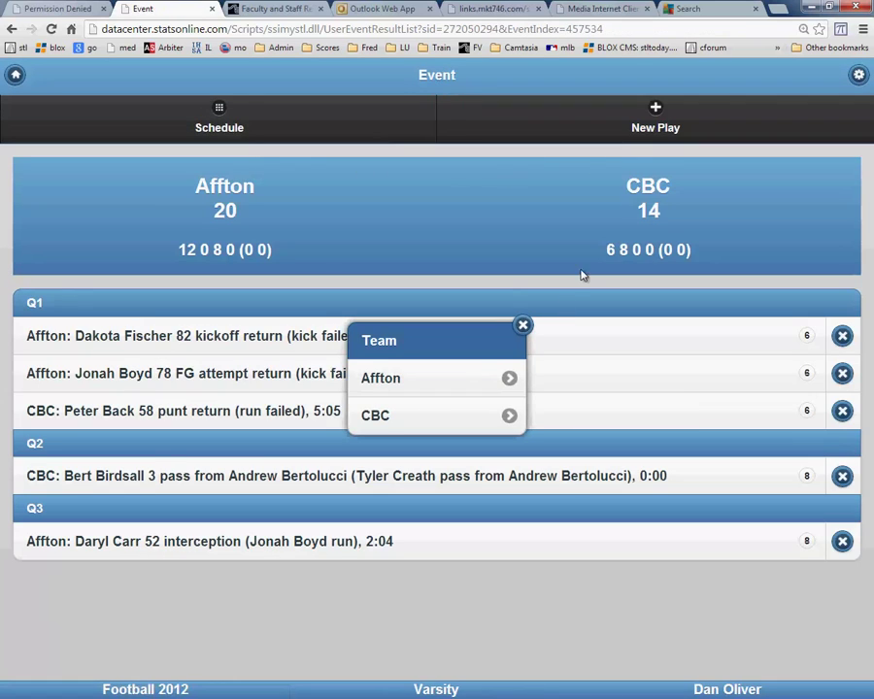
{"action": "left_click", "coordinate": [446, 416]}
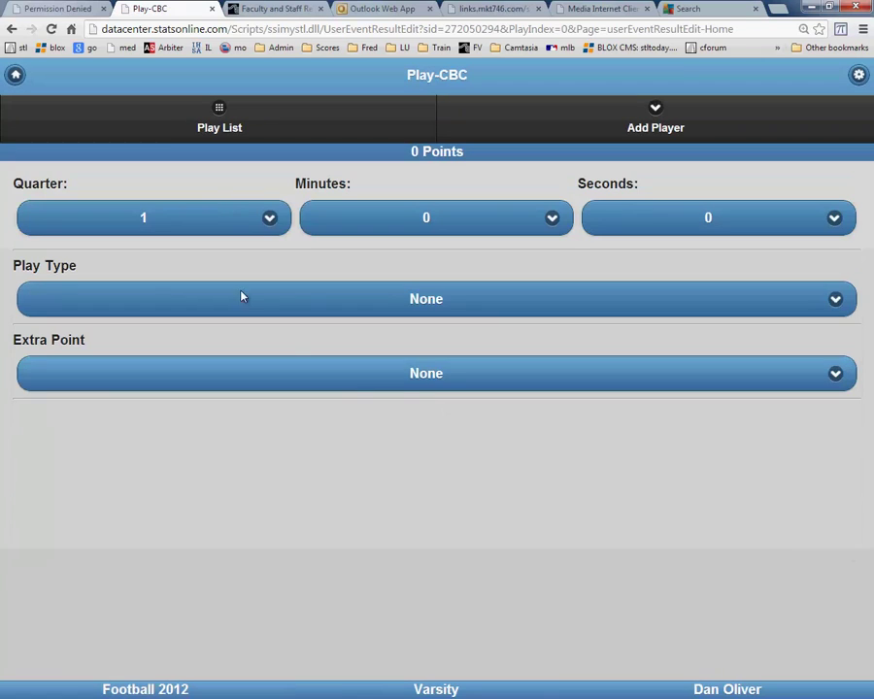
{"action": "left_click", "coordinate": [271, 219]}
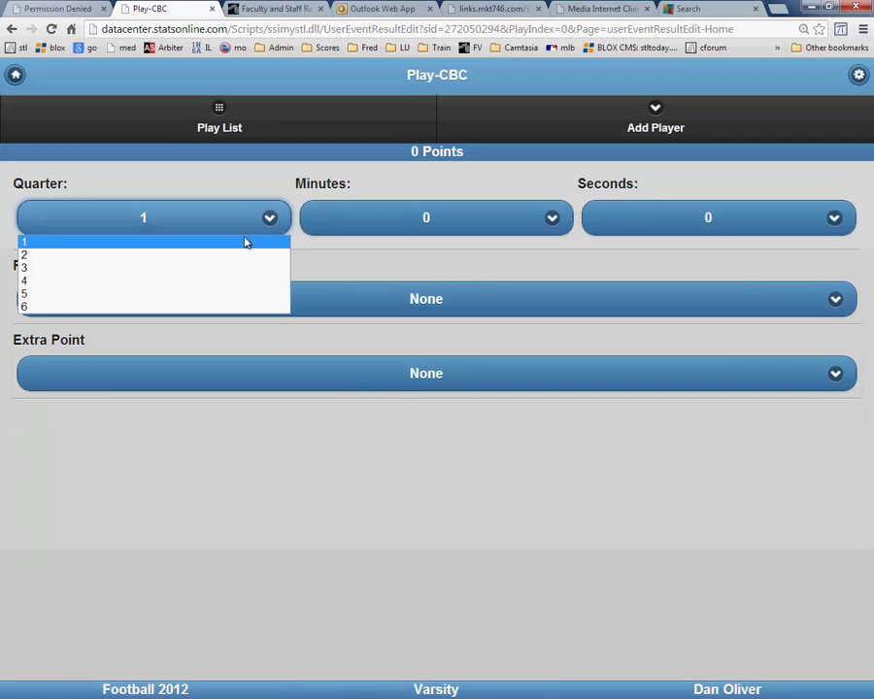
{"action": "left_click", "coordinate": [209, 289]}
{"action": "left_click", "coordinate": [539, 221]}
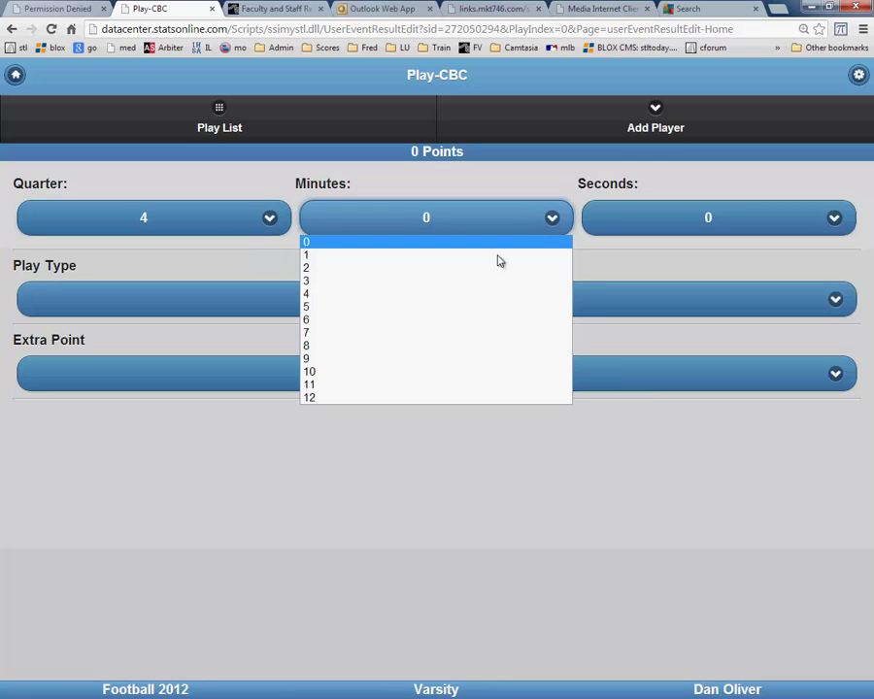
{"action": "left_click", "coordinate": [476, 305]}
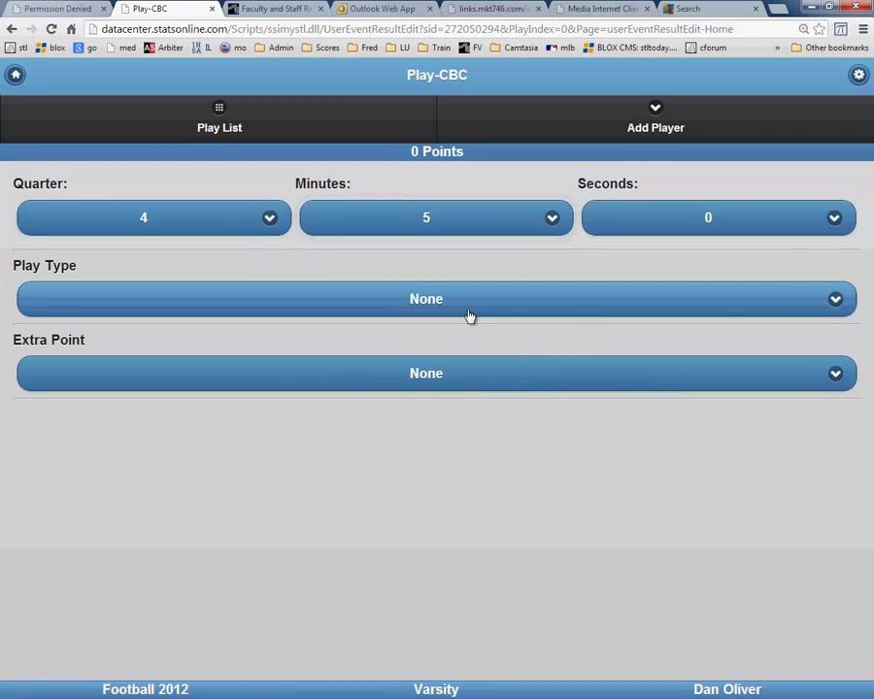
{"action": "left_click", "coordinate": [834, 219]}
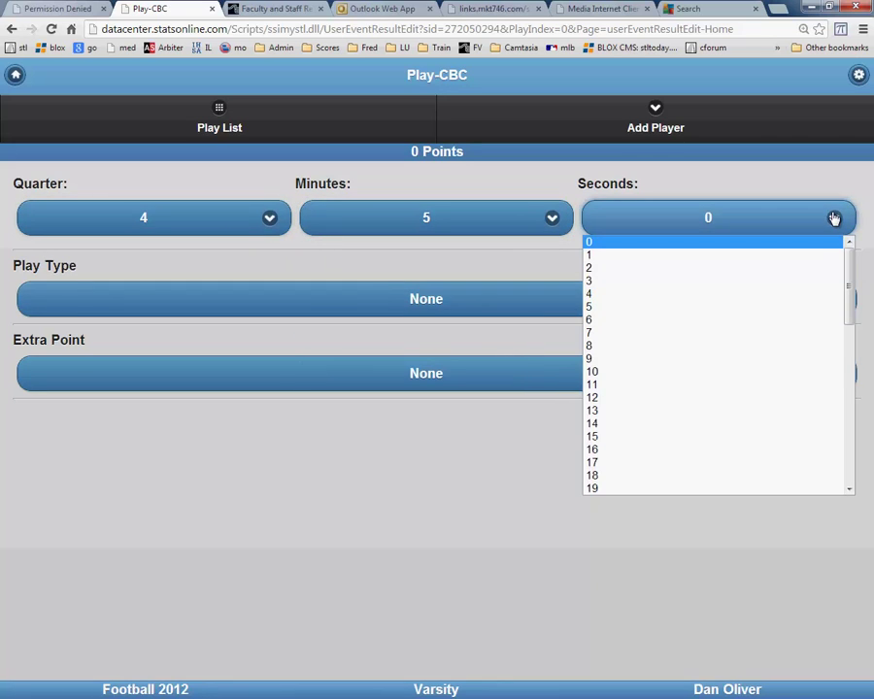
{"action": "left_click", "coordinate": [678, 438]}
Make the play a Field Goal, leaving the kicker as None.
{"action": "left_click", "coordinate": [411, 301]}
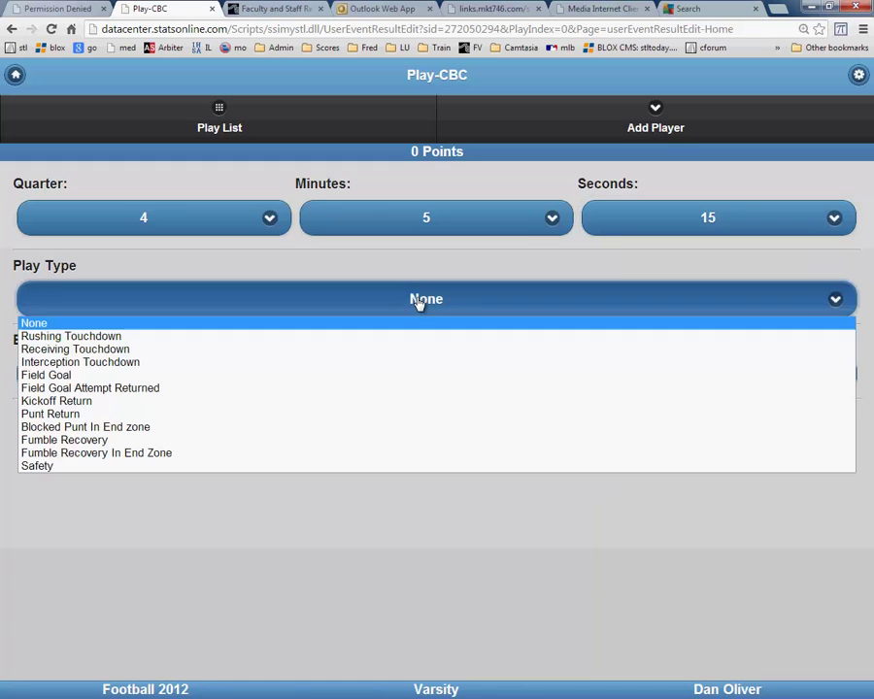
{"action": "left_click", "coordinate": [261, 375]}
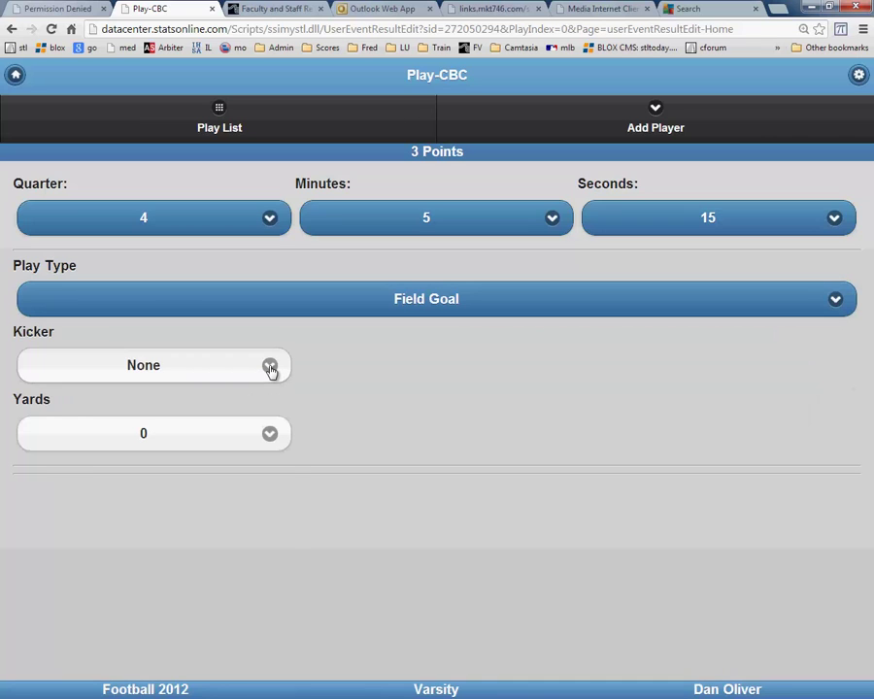
{"action": "left_click", "coordinate": [271, 370]}
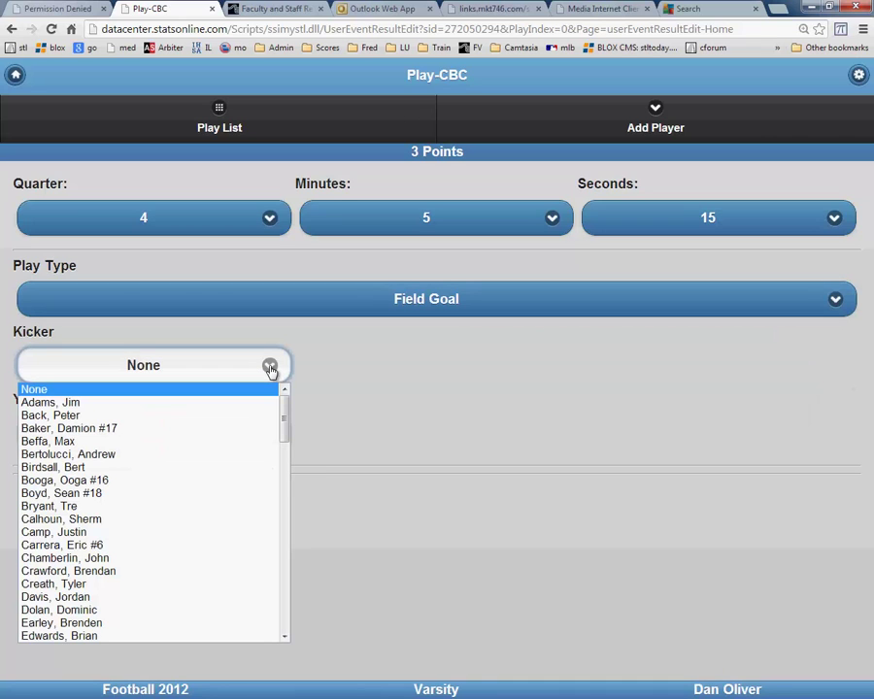
{"action": "left_click", "coordinate": [446, 377]}
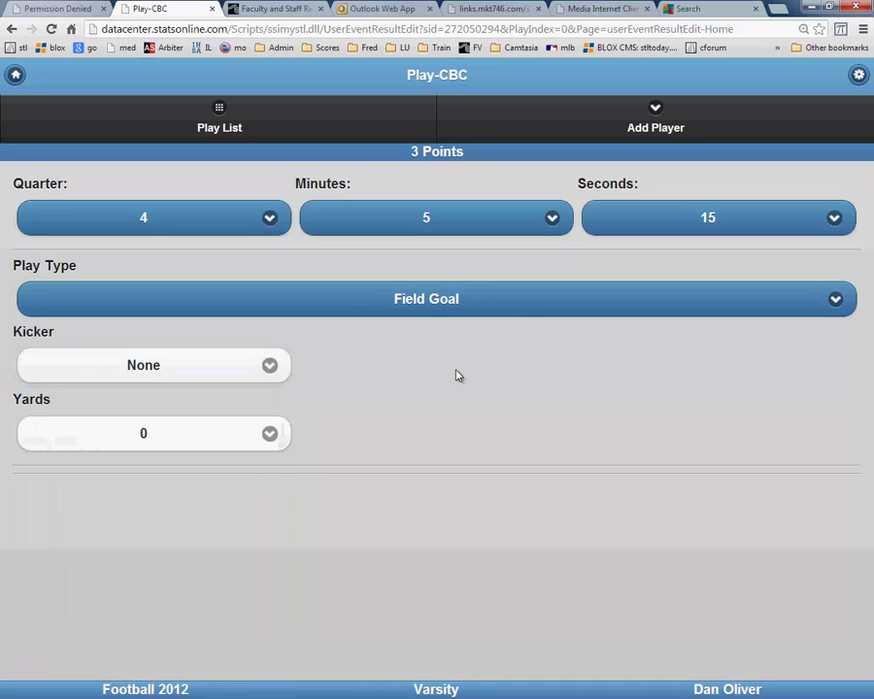
Add a roster player with first and last name entered and jersey number 1.
{"action": "left_click", "coordinate": [656, 127]}
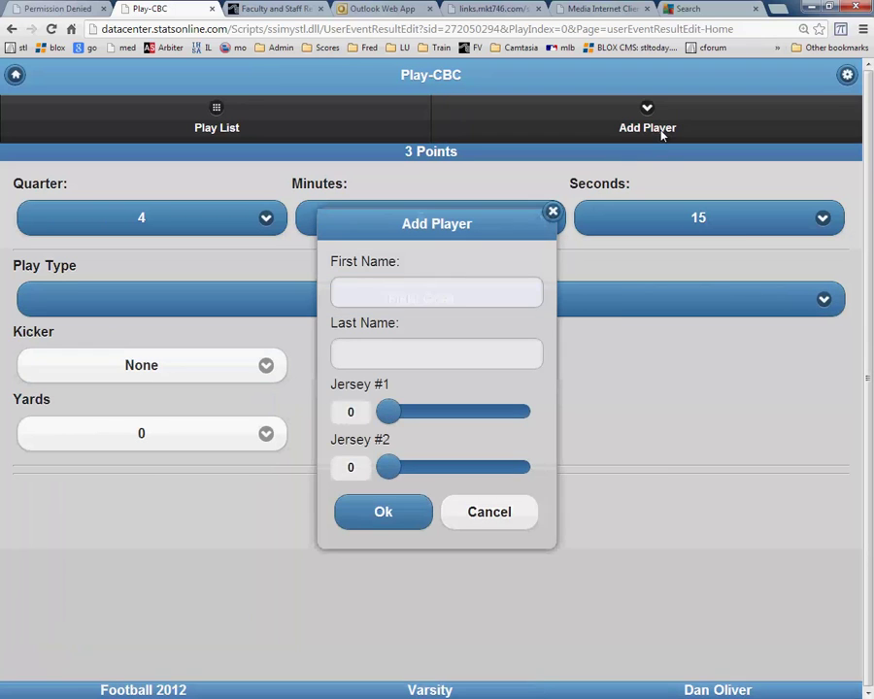
{"action": "left_click", "coordinate": [414, 291]}
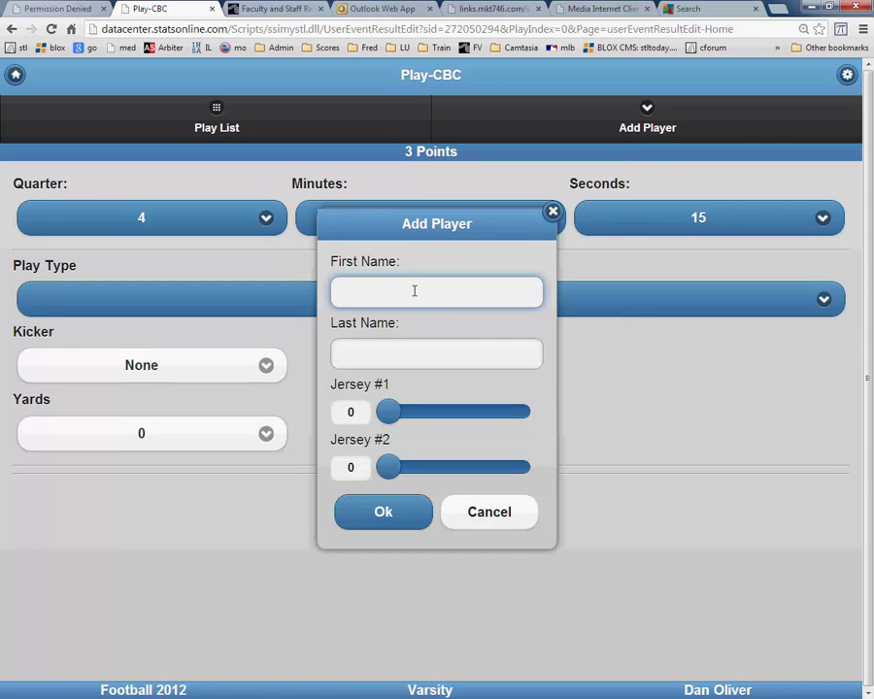
{"action": "type", "text": "Mike"}
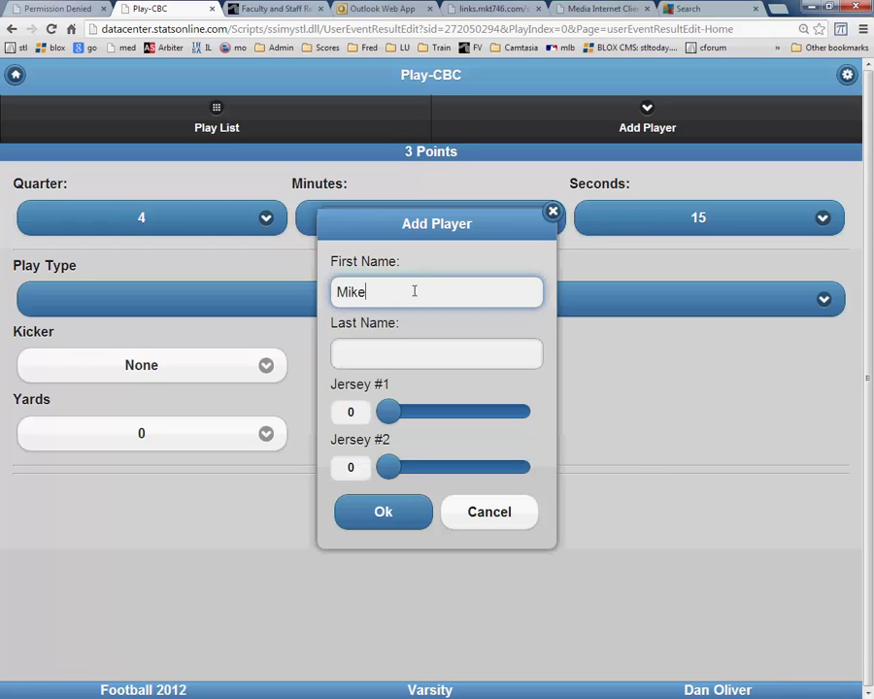
{"action": "key", "text": "Tab"}
{"action": "type", "text": "An"}
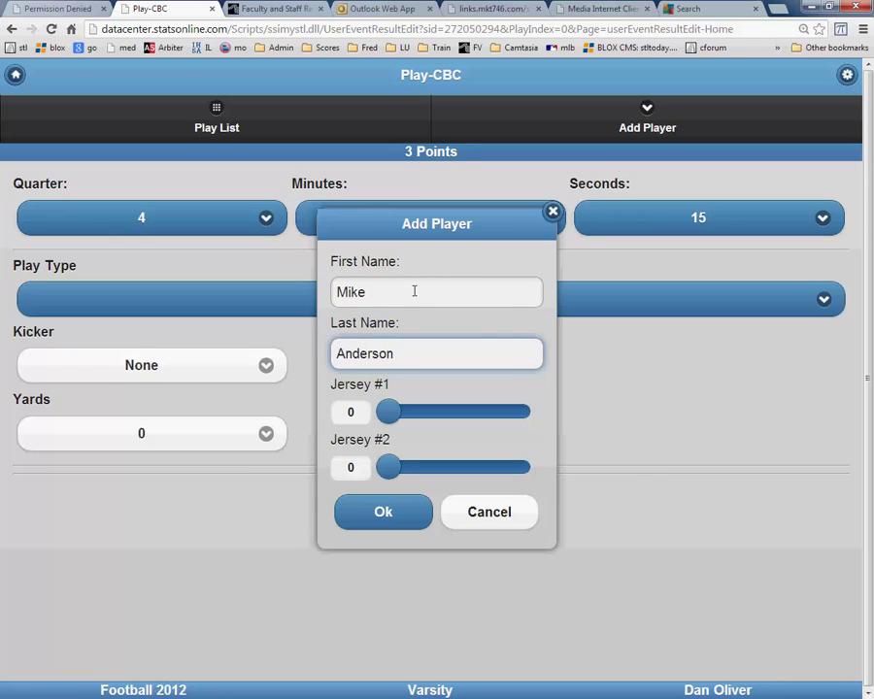
{"action": "left_click_drag", "start_coordinate": [388, 415], "coordinate": [391, 417]}
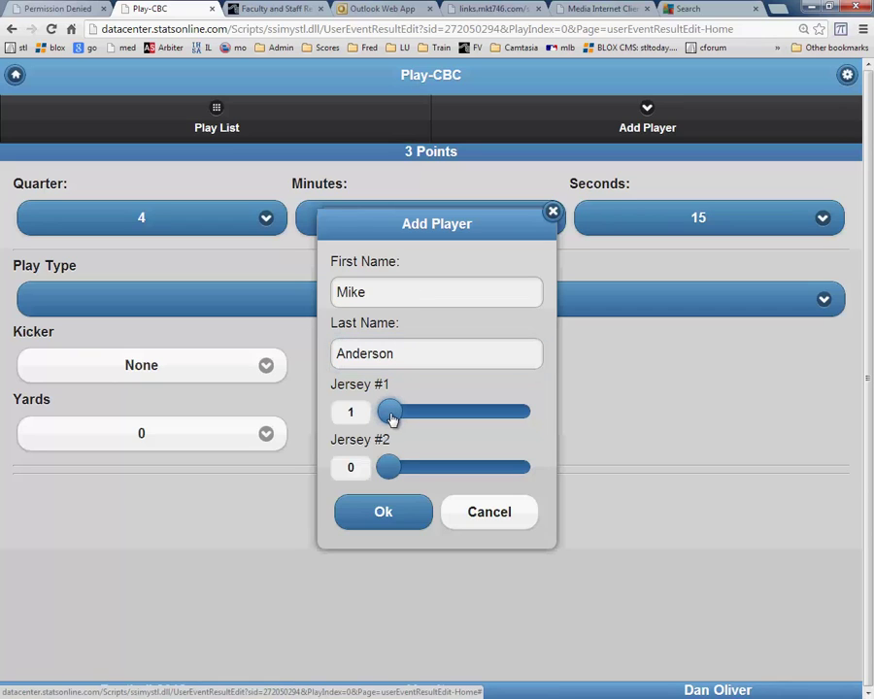
{"action": "left_click_drag", "start_coordinate": [387, 471], "coordinate": [392, 472]}
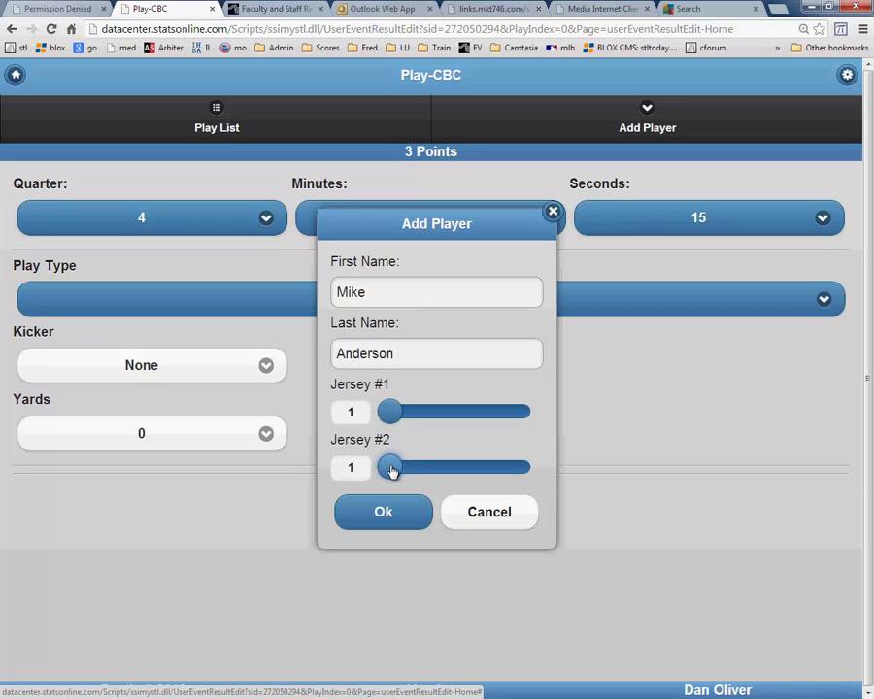
{"action": "left_click", "coordinate": [391, 512]}
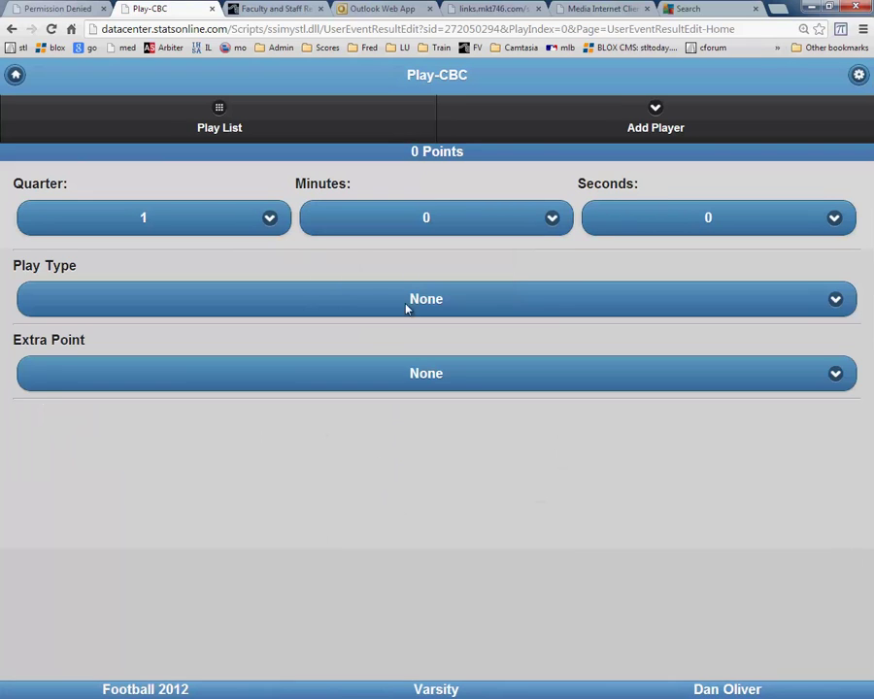
Record a 34-yard Field Goal kicked by the new #1 player and save it to the play list.
{"action": "left_click", "coordinate": [407, 307]}
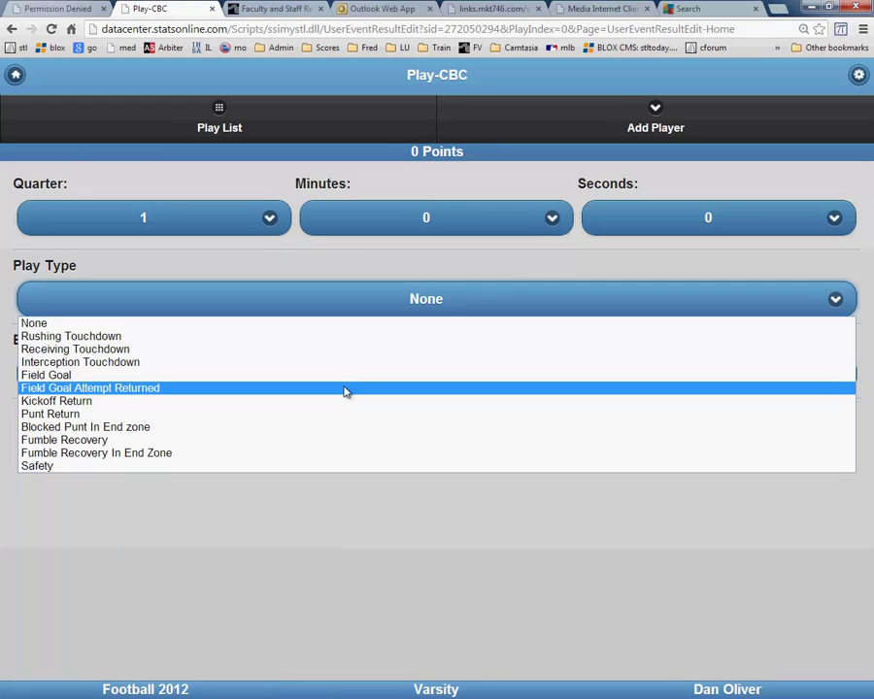
{"action": "left_click", "coordinate": [197, 377]}
{"action": "left_click", "coordinate": [270, 370]}
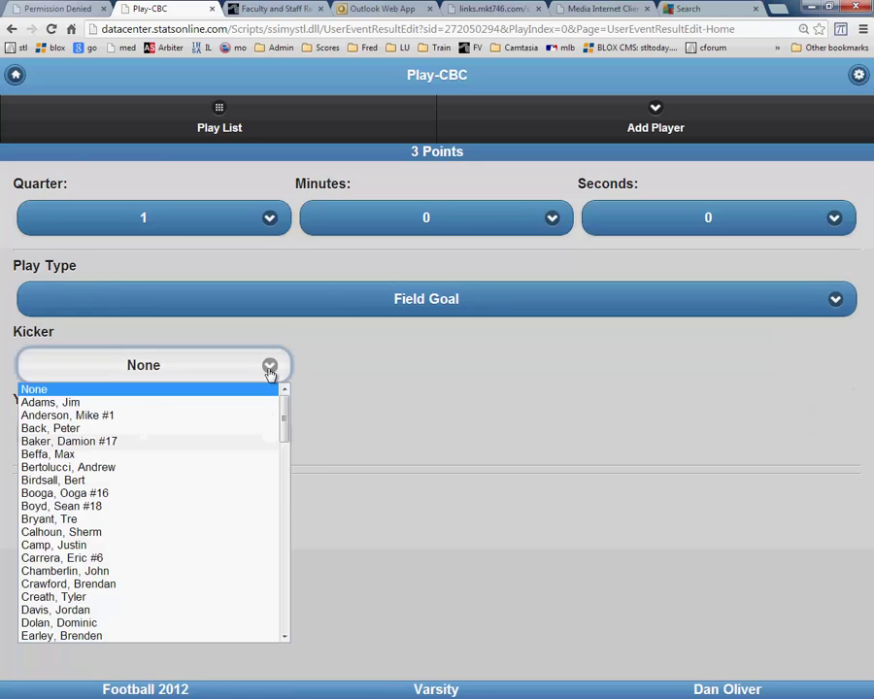
{"action": "left_click", "coordinate": [222, 419]}
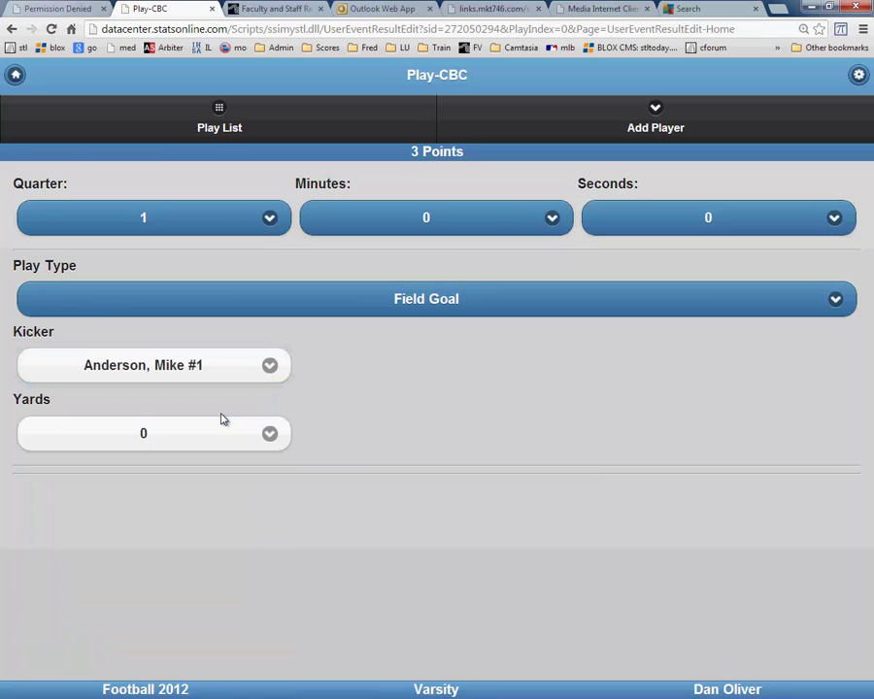
{"action": "left_click", "coordinate": [273, 437]}
{"action": "scroll", "coordinate": [141, 389], "scroll_direction": "down", "scroll_amount": 5}
{"action": "left_click", "coordinate": [141, 398]}
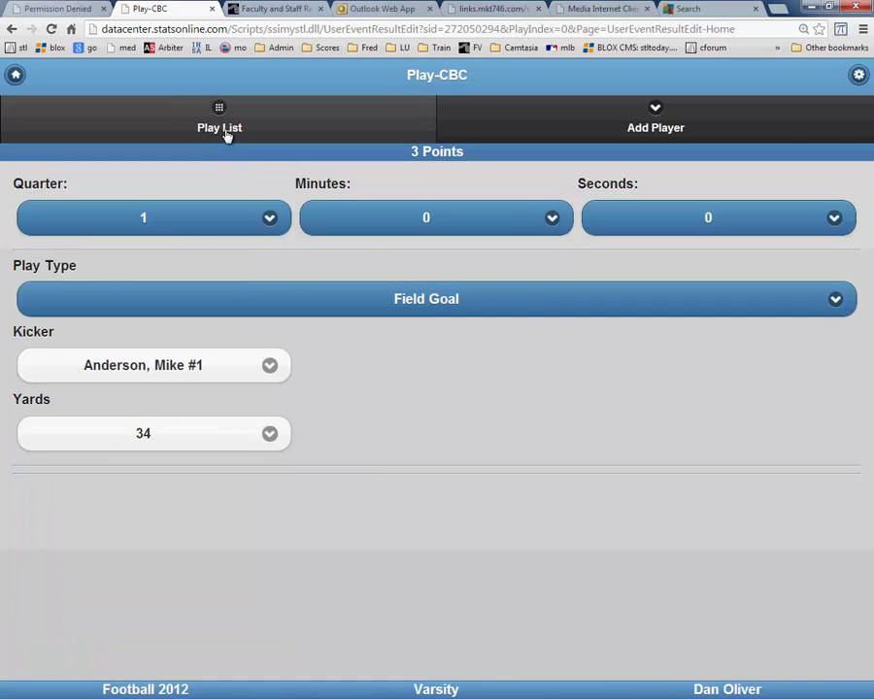
{"action": "left_click", "coordinate": [226, 136]}
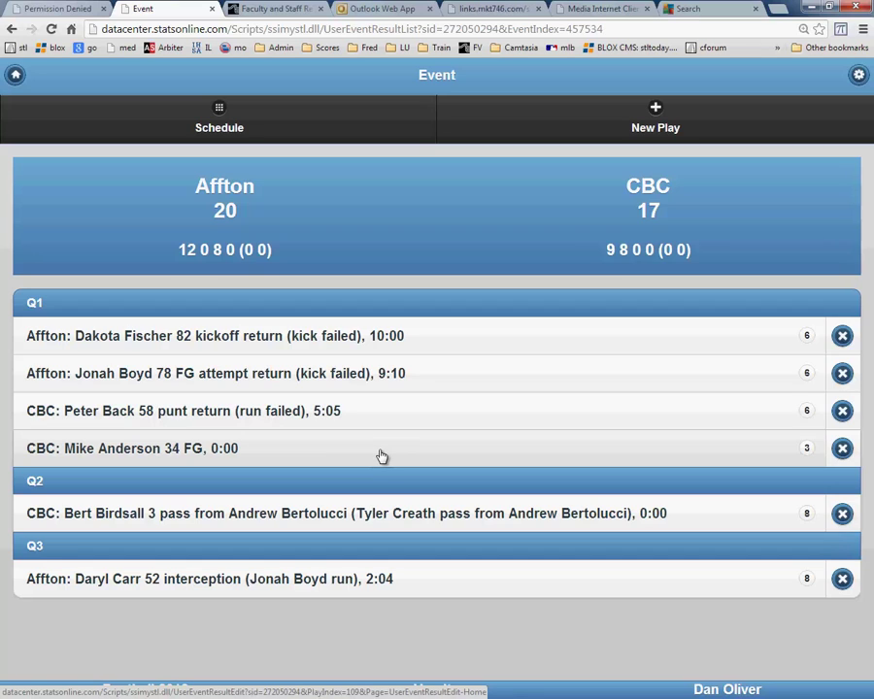
Change the CBC 34-yard field goal's quarter from 1 to 3 and save.
{"action": "left_click", "coordinate": [368, 456]}
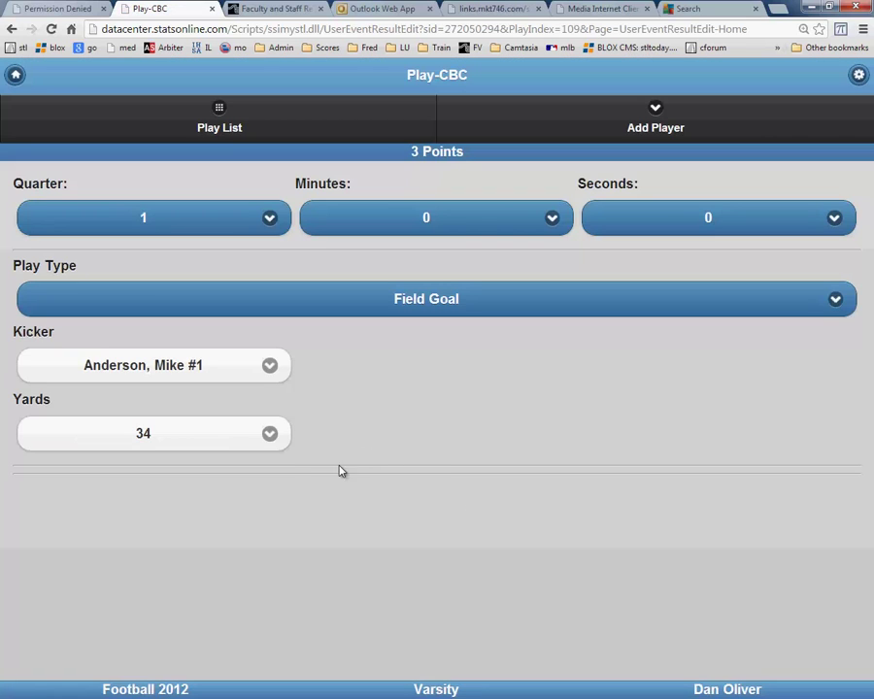
{"action": "left_click", "coordinate": [269, 219]}
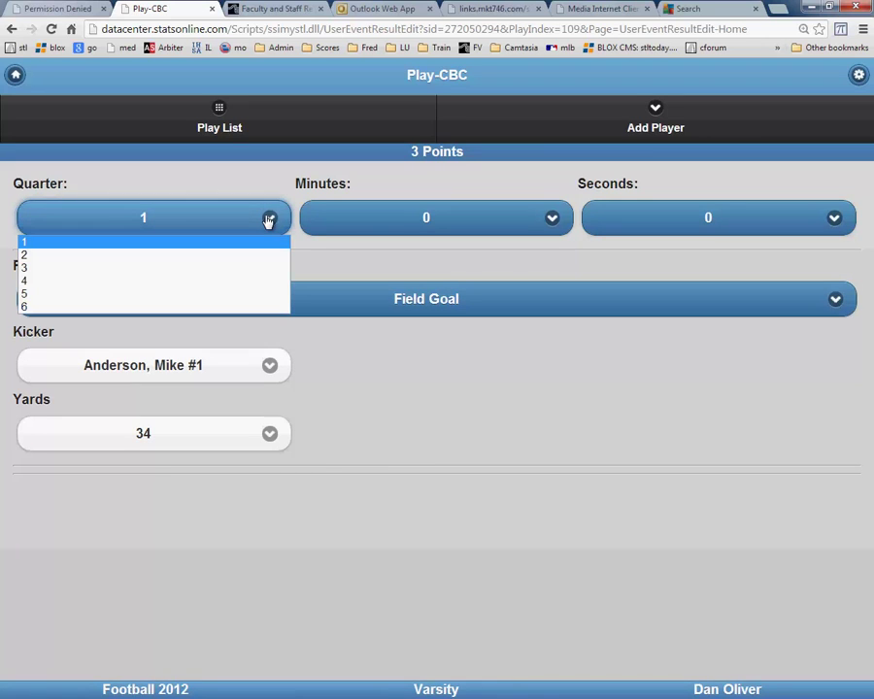
{"action": "left_click", "coordinate": [218, 272]}
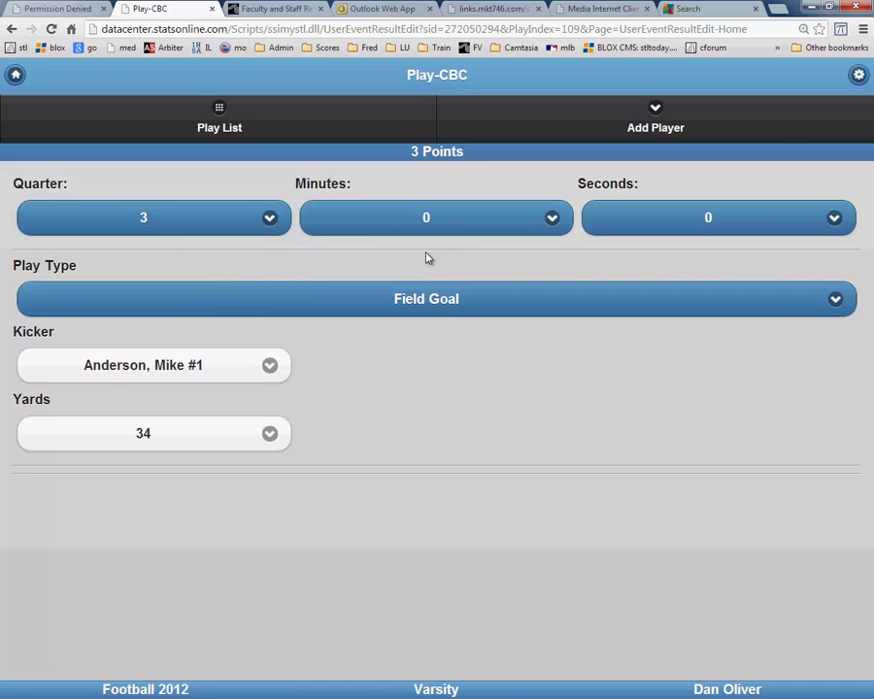
{"action": "left_click", "coordinate": [226, 132]}
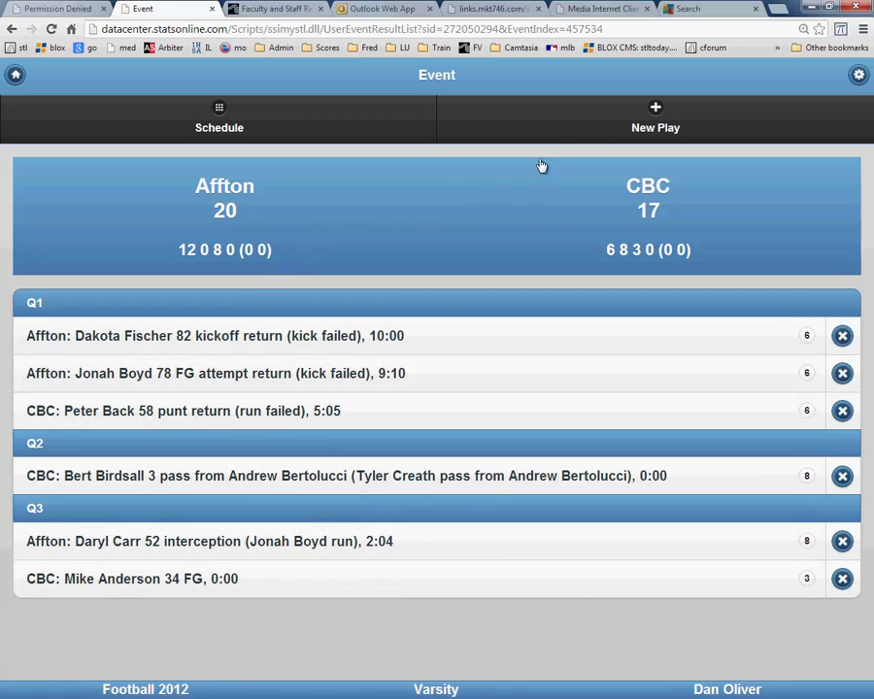
Start a new CBC play timed at 4:02 of the 4th quarter.
{"action": "left_click", "coordinate": [645, 130]}
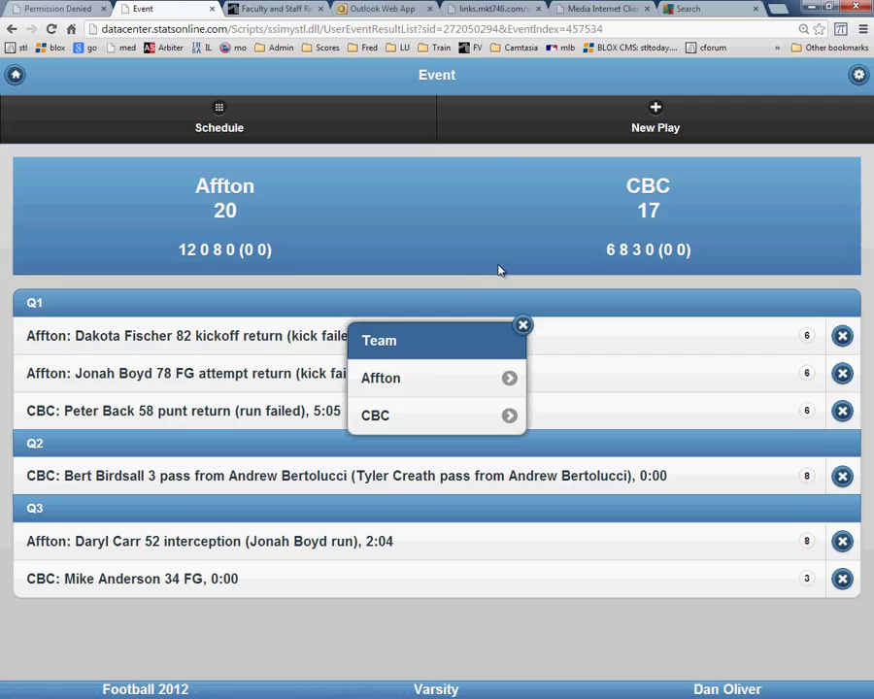
{"action": "left_click", "coordinate": [406, 428]}
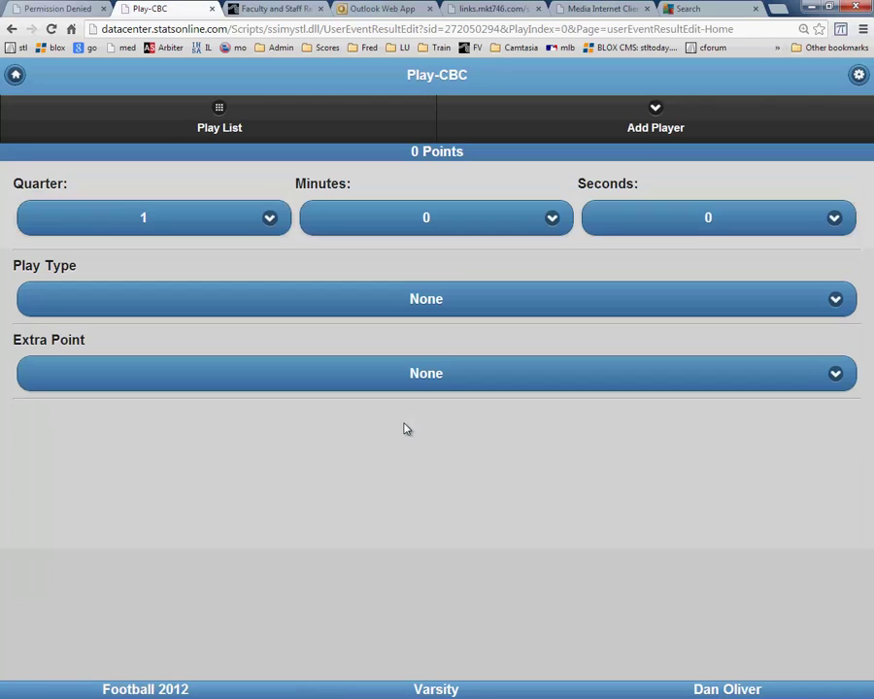
{"action": "left_click", "coordinate": [269, 223]}
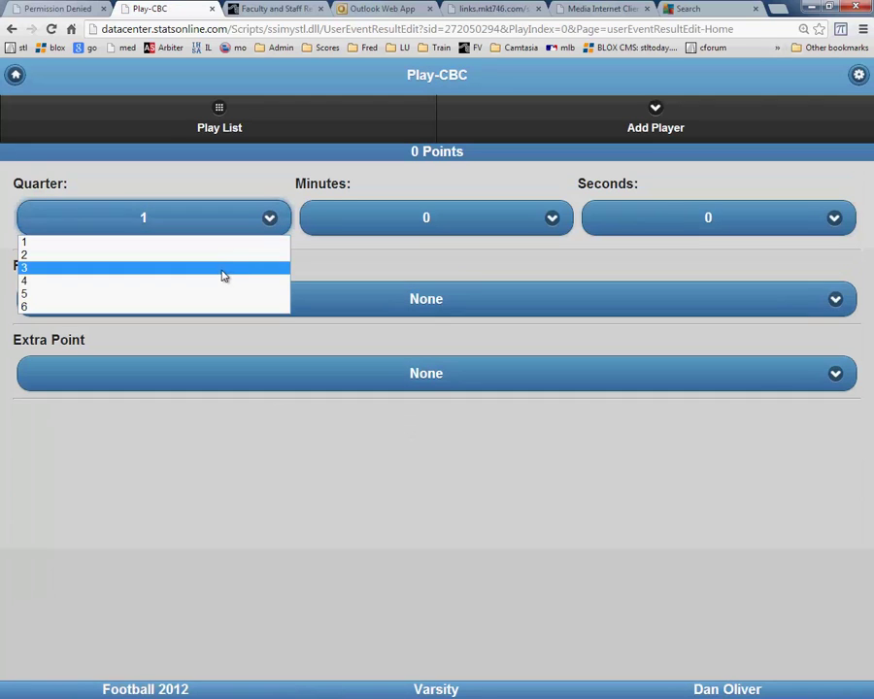
{"action": "left_click", "coordinate": [220, 283]}
{"action": "left_click", "coordinate": [537, 223]}
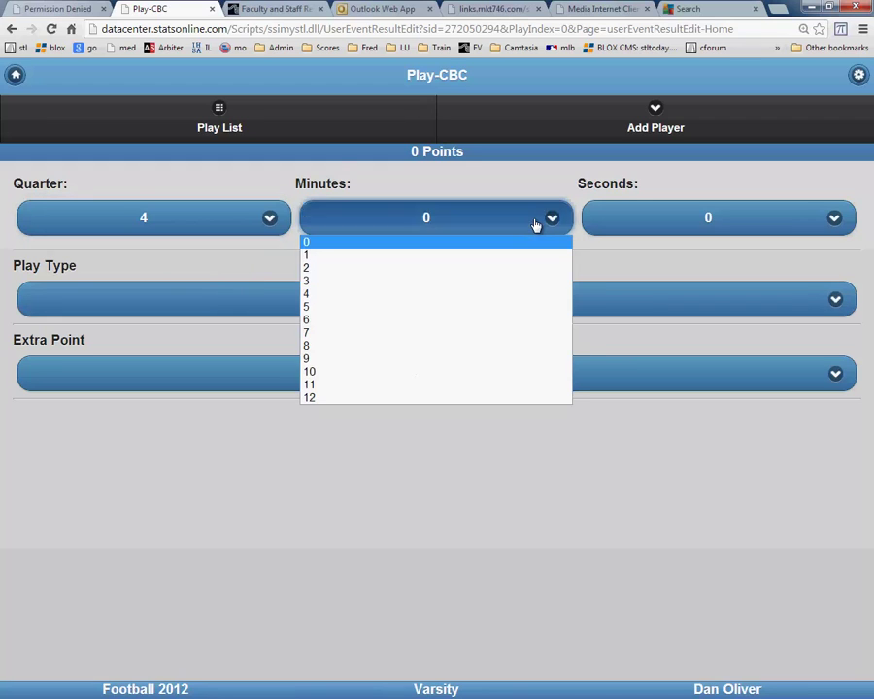
{"action": "left_click", "coordinate": [474, 295]}
{"action": "left_click", "coordinate": [647, 230]}
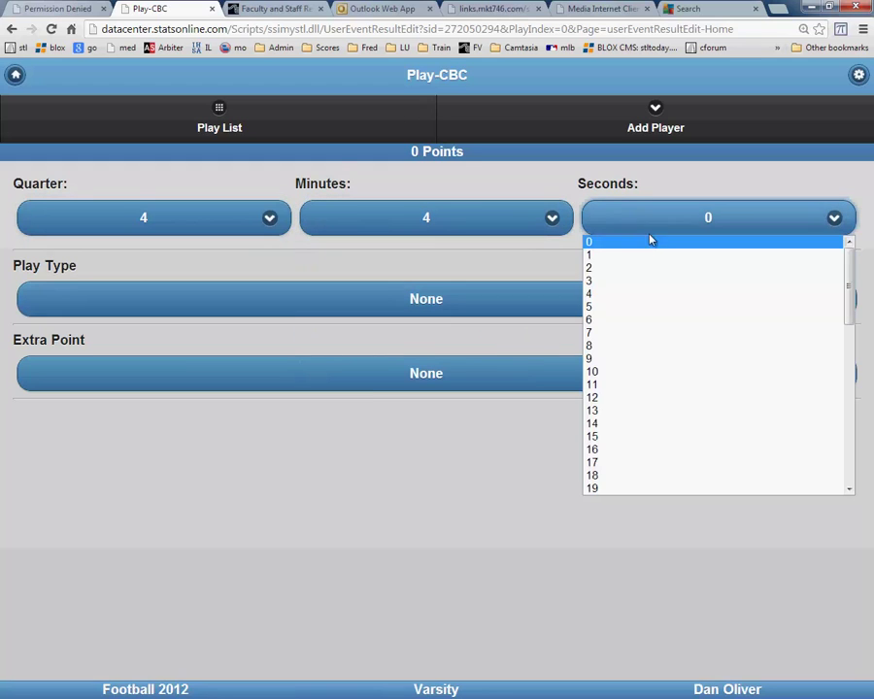
{"action": "left_click", "coordinate": [634, 273]}
Make it a 5-yard Rushing Touchdown by the chosen rusher, extra point Run Failed, and save.
{"action": "left_click", "coordinate": [446, 307]}
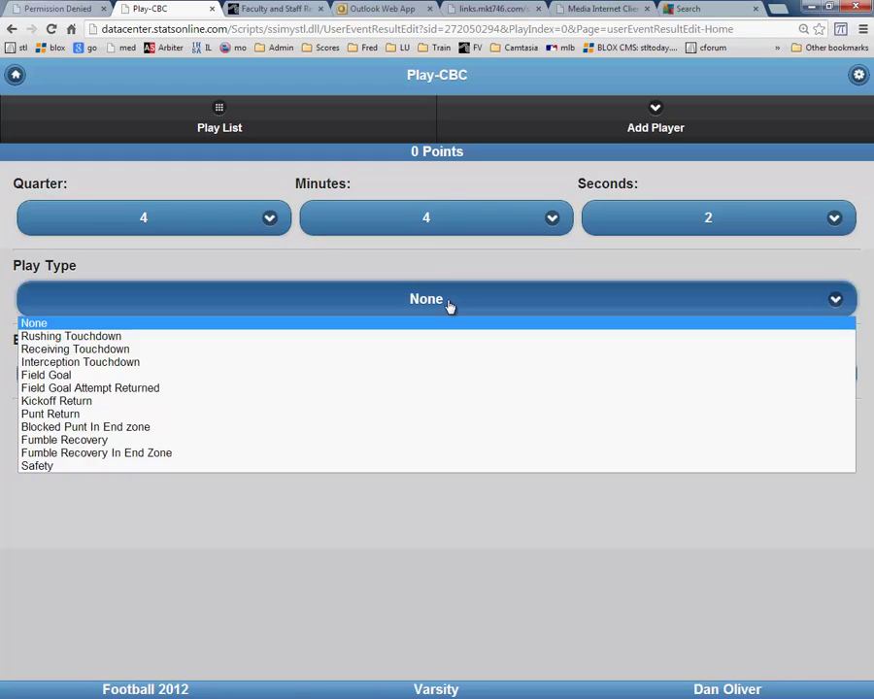
{"action": "left_click", "coordinate": [254, 340]}
{"action": "left_click", "coordinate": [241, 369]}
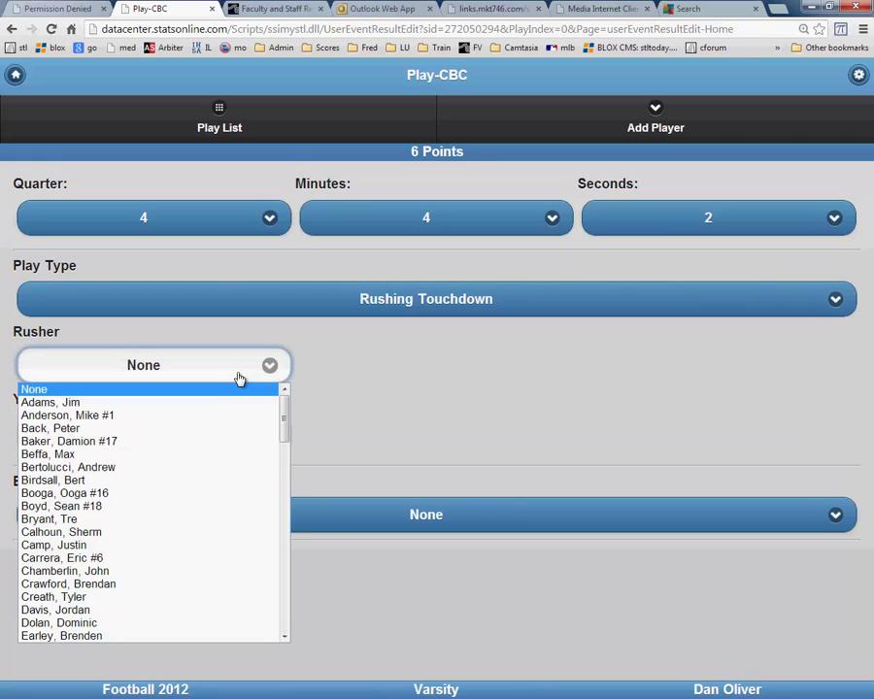
{"action": "left_click", "coordinate": [143, 598]}
{"action": "left_click", "coordinate": [213, 437]}
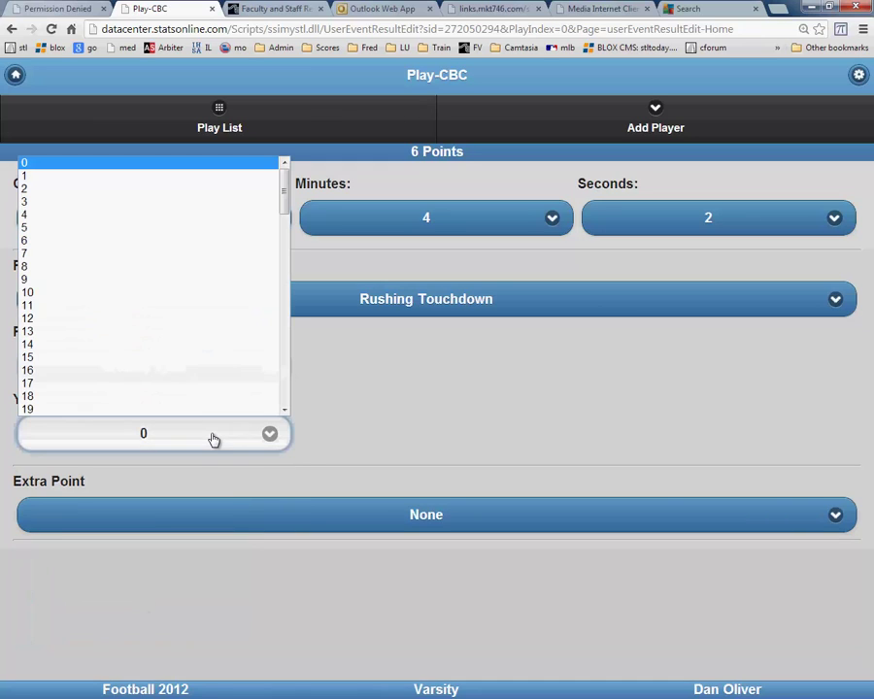
{"action": "left_click", "coordinate": [93, 229]}
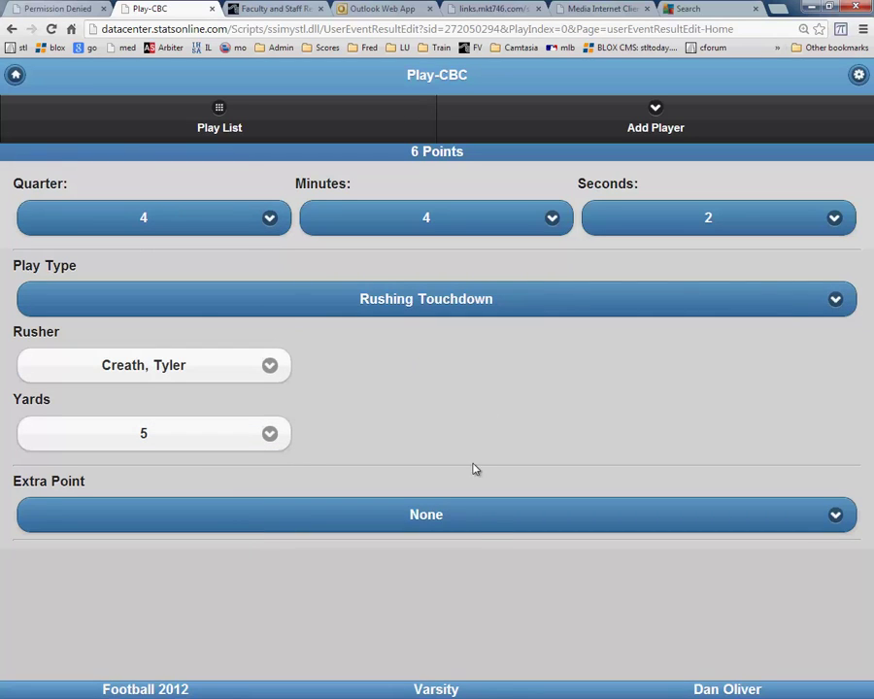
{"action": "left_click", "coordinate": [490, 528]}
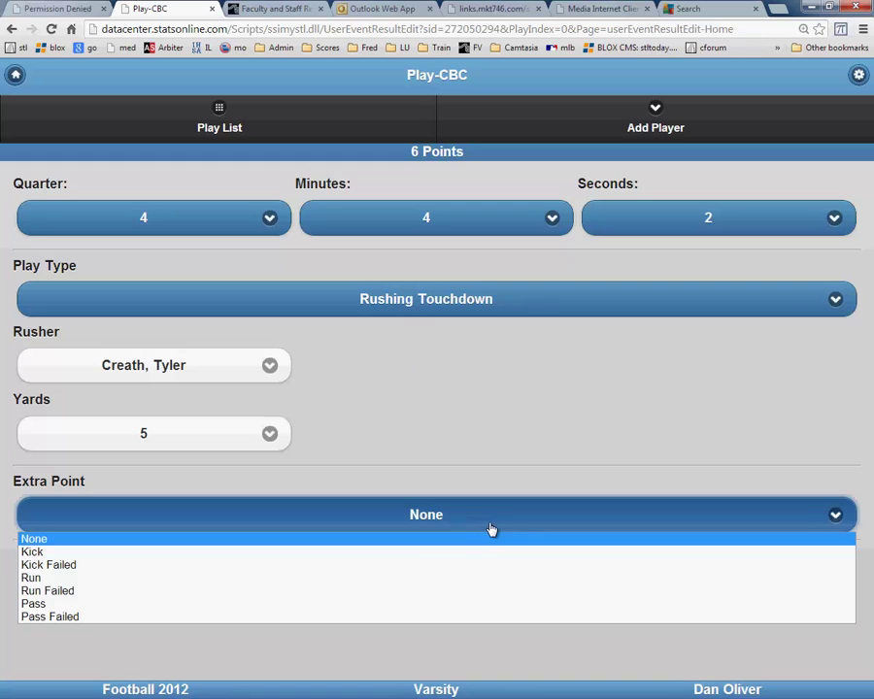
{"action": "left_click", "coordinate": [321, 590]}
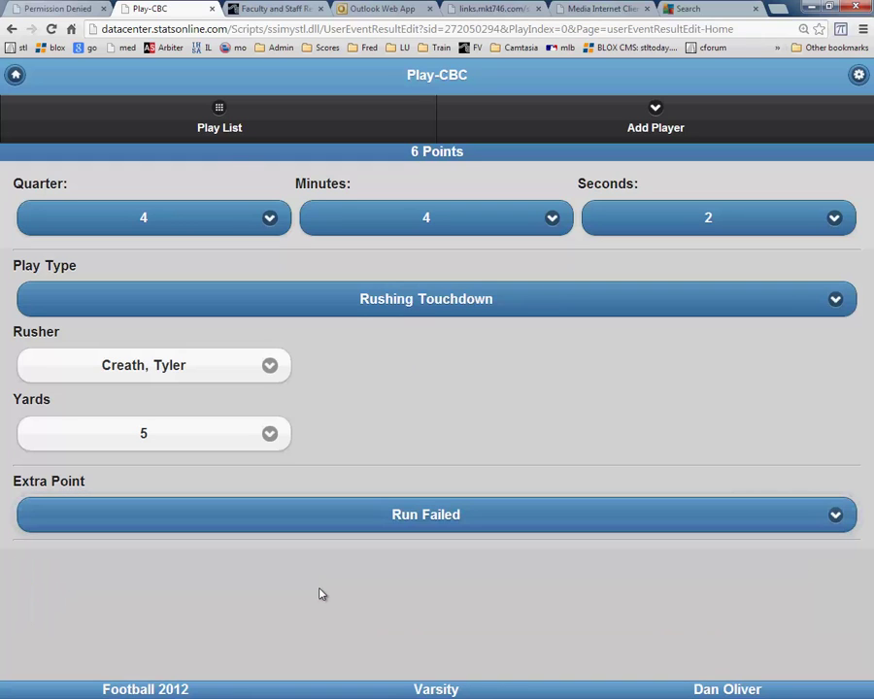
{"action": "left_click", "coordinate": [222, 131]}
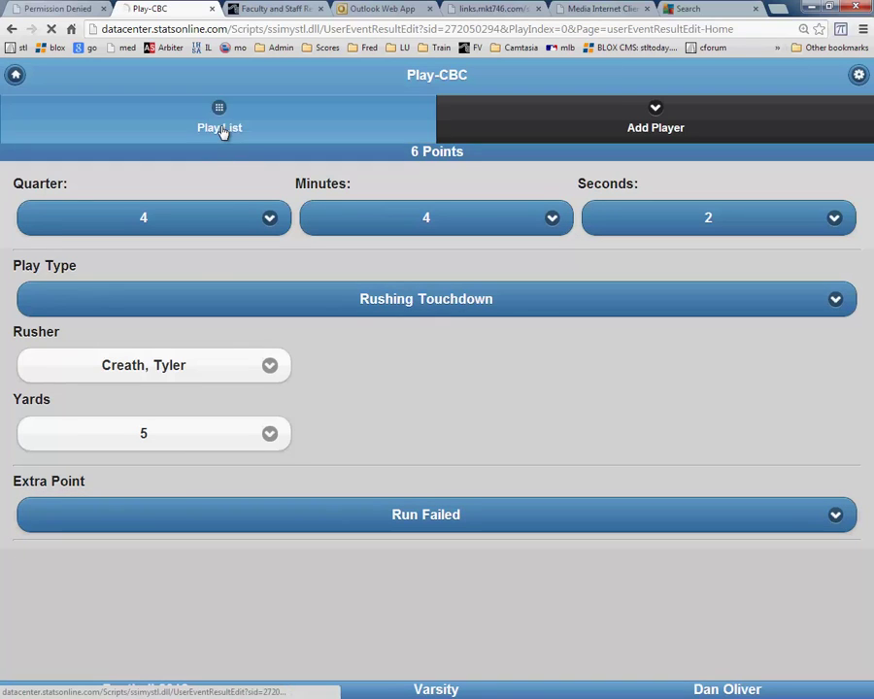